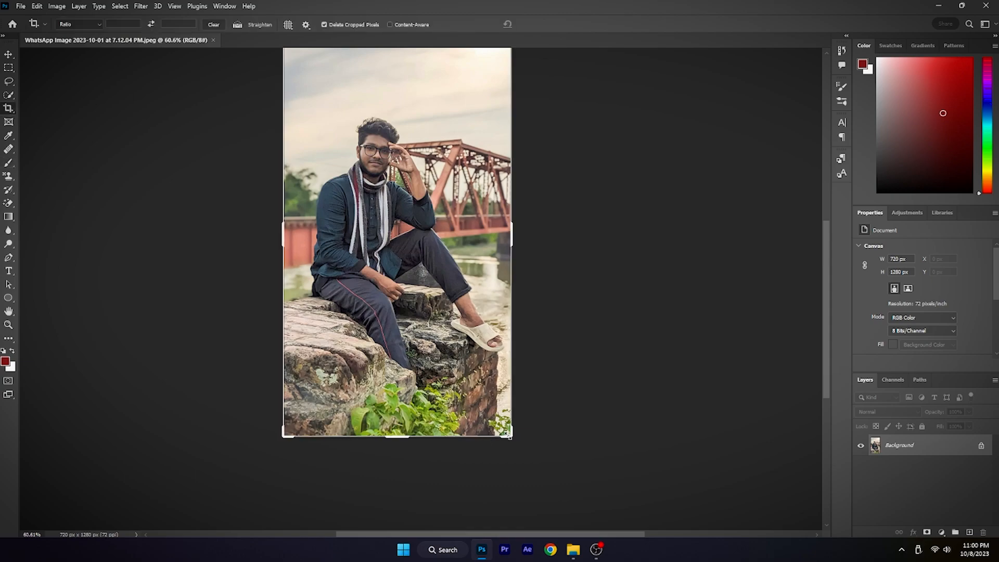
click(78, 24)
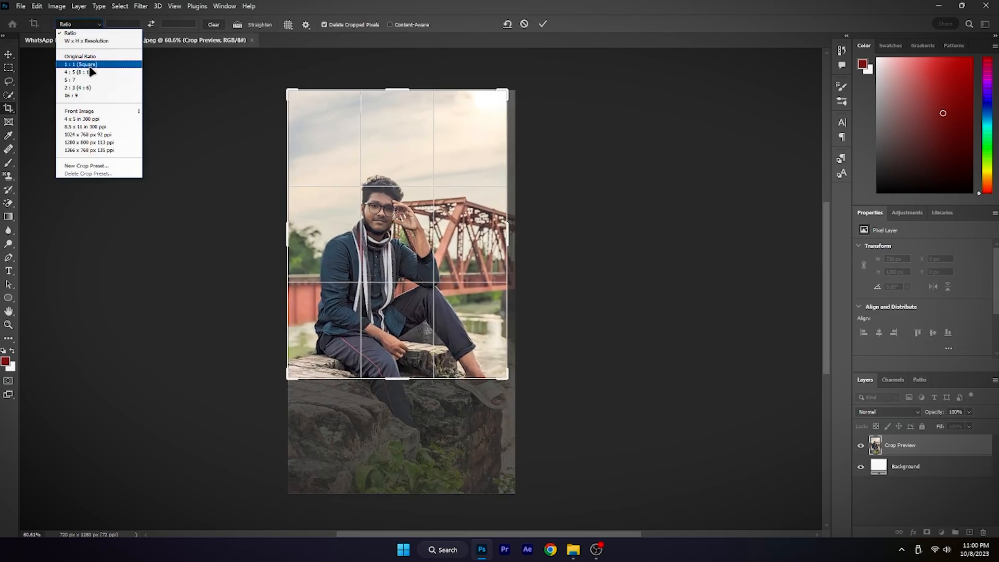
click(83, 71)
click(543, 25)
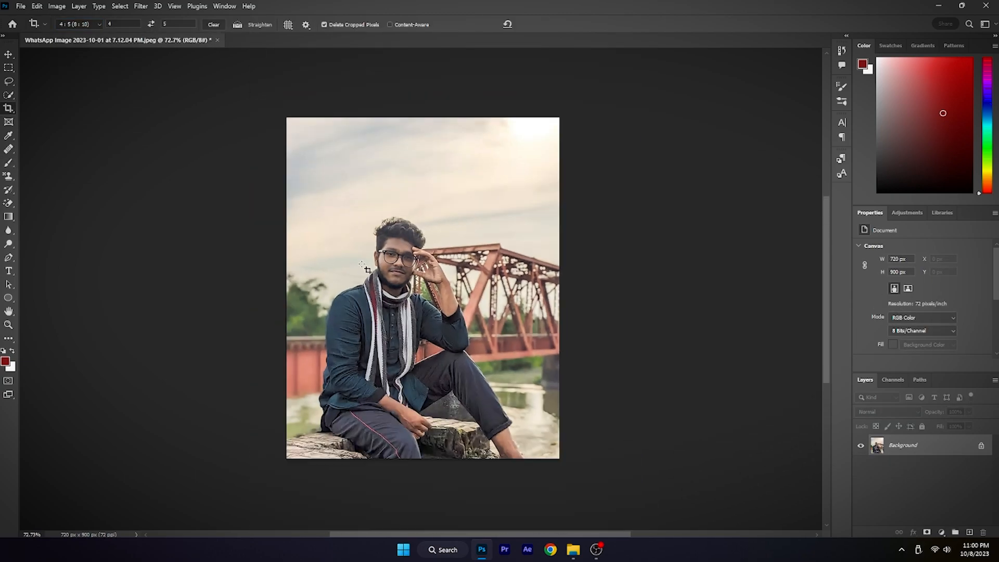
key(ctrl+z)
Step: Crop the photo with the 2:3 (4:6) ratio to 634 × 951 px, cutting away the lower rocks and plants
click(87, 24)
click(99, 87)
click(428, 192)
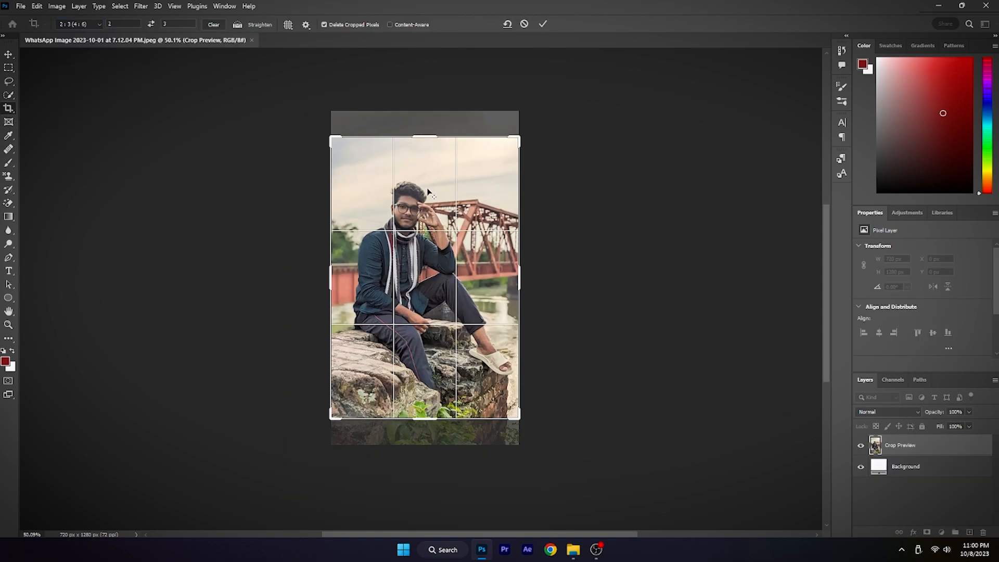
drag(445, 251, 417, 258)
drag(521, 424, 524, 385)
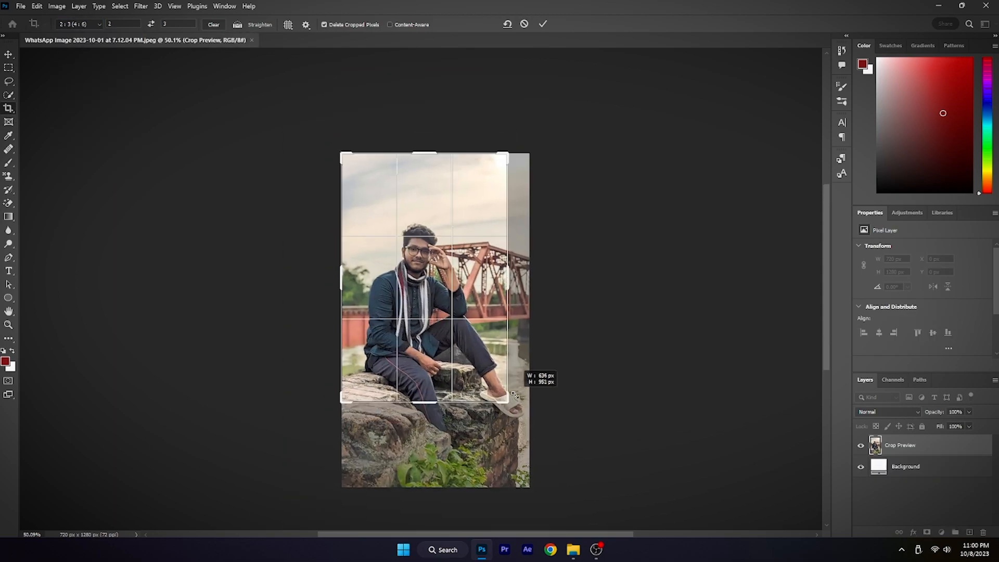
click(543, 25)
scroll(503, 272, up, 7)
scroll(299, 297, down, 3)
scroll(260, 296, up, 4)
scroll(258, 292, down, 1)
Step: Unlock the Background layer and duplicate it twice
key(v)
scroll(214, 203, down, 2)
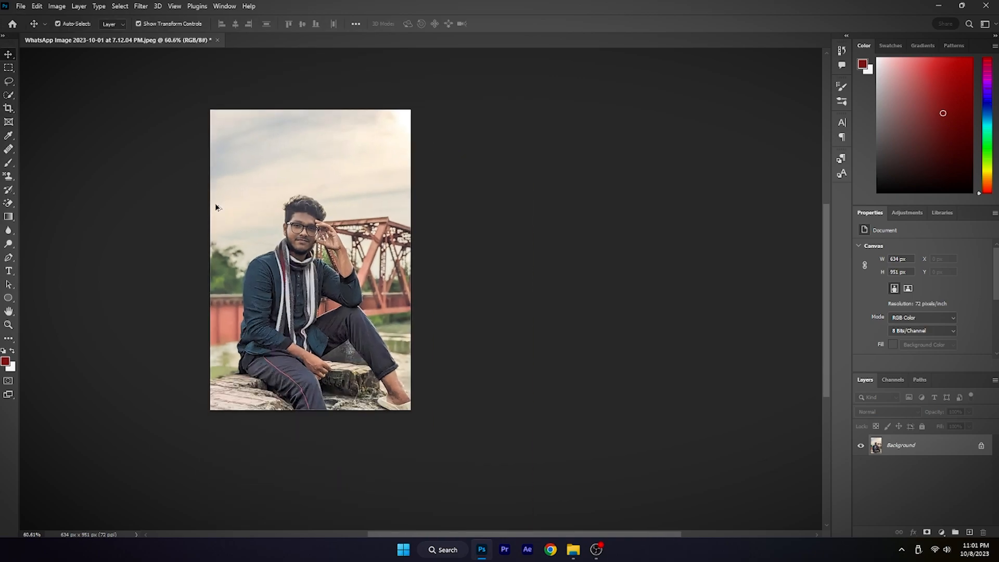
scroll(277, 223, up, 4)
click(981, 445)
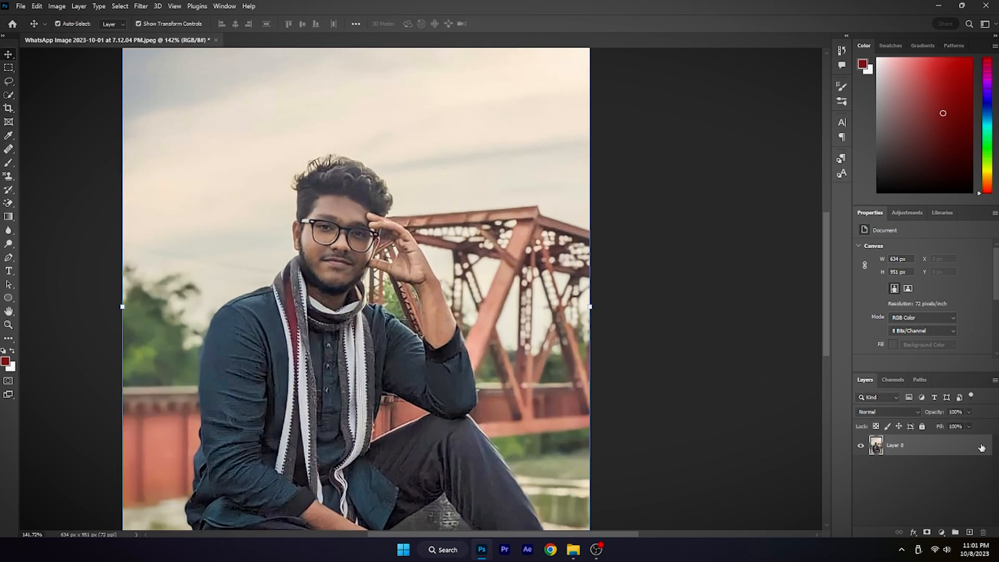
key(ctrl+j)
key(ctrl+j)
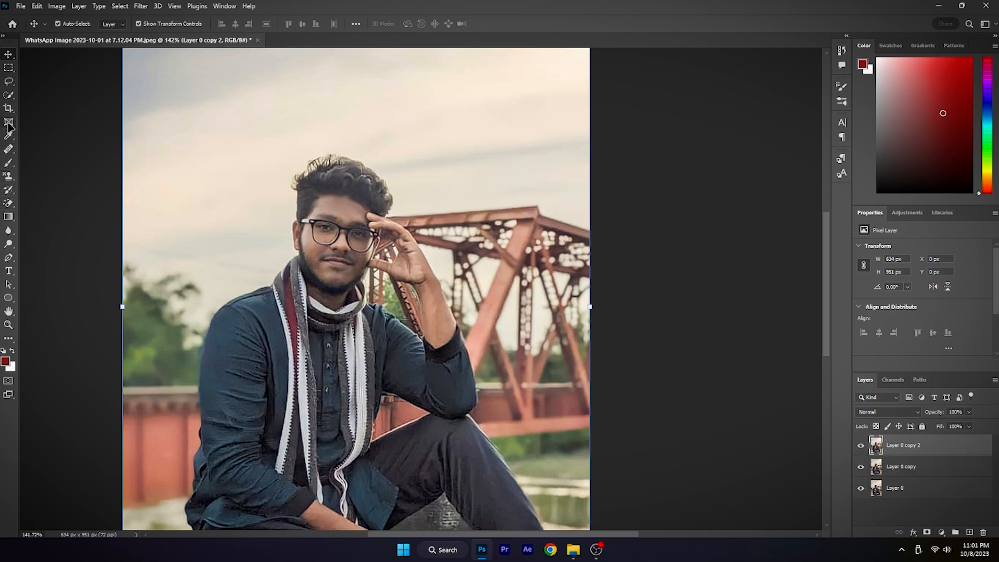
Step: Select the man's face, raised hand and forearm with the Quick Selection tool
click(10, 95)
scroll(328, 237, up, 2)
mouse_move(323, 193)
mouse_down()
mouse_move(338, 203)
mouse_move(281, 241)
mouse_move(472, 347)
mouse_move(432, 312)
mouse_up()
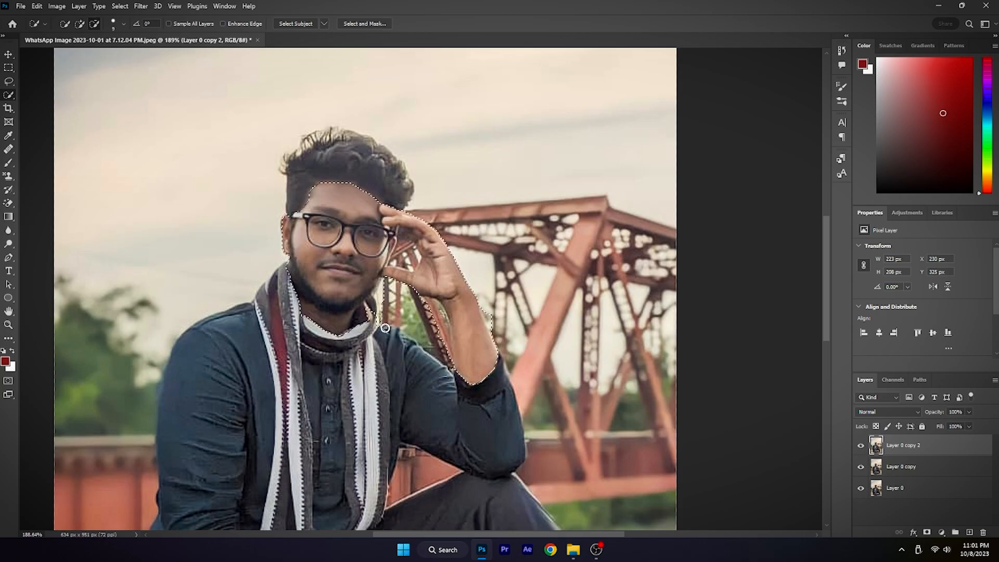
Step: Refine the selection around the face and raised hand, subtracting the background gap between the fingers and the cheek
scroll(385, 299, up, 7)
drag(551, 334, 572, 346)
scroll(551, 333, down, 4)
scroll(593, 357, up, 5)
scroll(571, 451, down, 4)
scroll(450, 214, up, 5)
drag(468, 198, 399, 135)
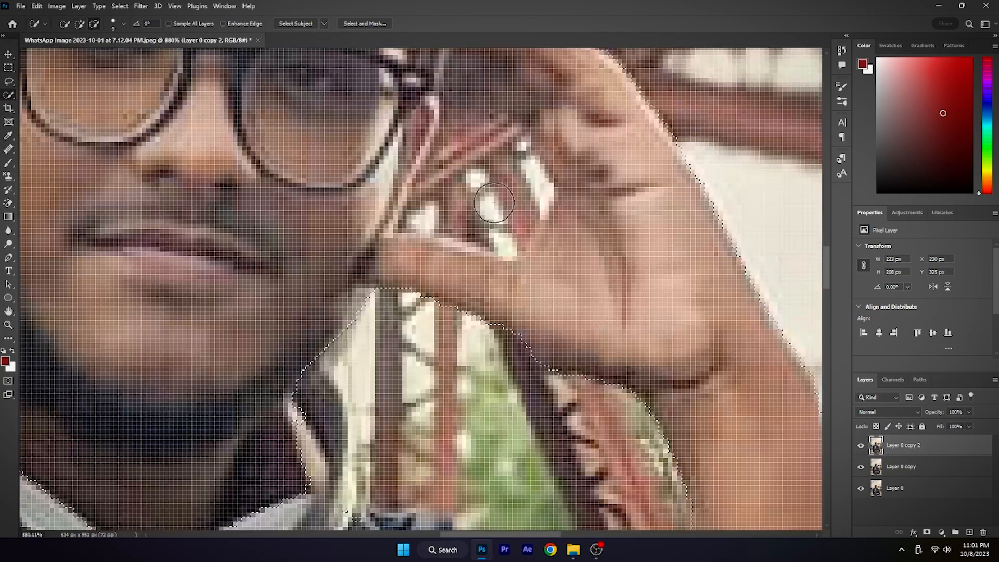
alt+click(530, 179)
scroll(545, 355, down, 1)
Step: Add the man's resting hand and forearm to the selection
scroll(276, 279, down, 6)
scroll(261, 265, up, 3)
scroll(262, 265, up, 6)
scroll(245, 223, down, 2)
scroll(381, 240, down, 6)
scroll(365, 344, up, 5)
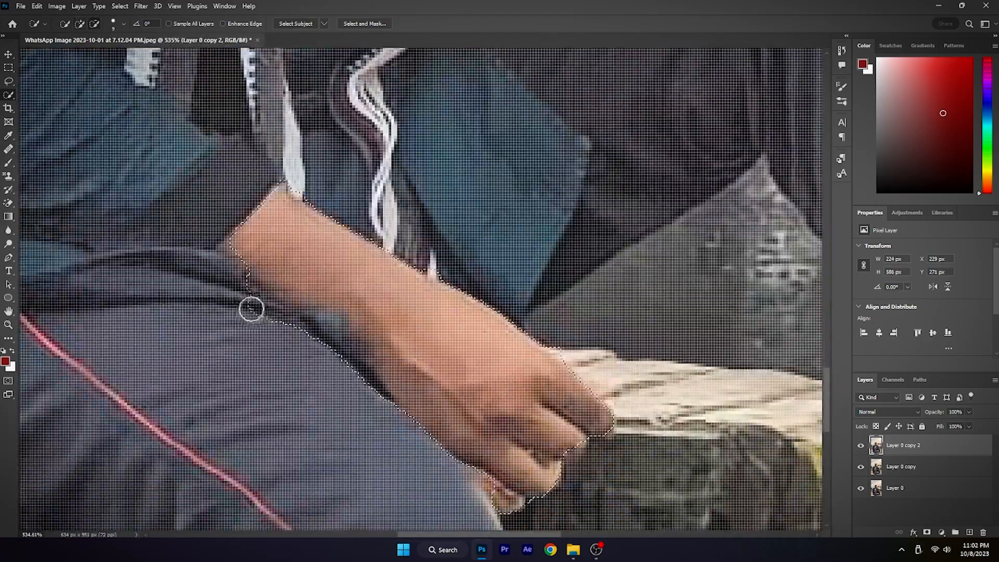
scroll(536, 241, down, 7)
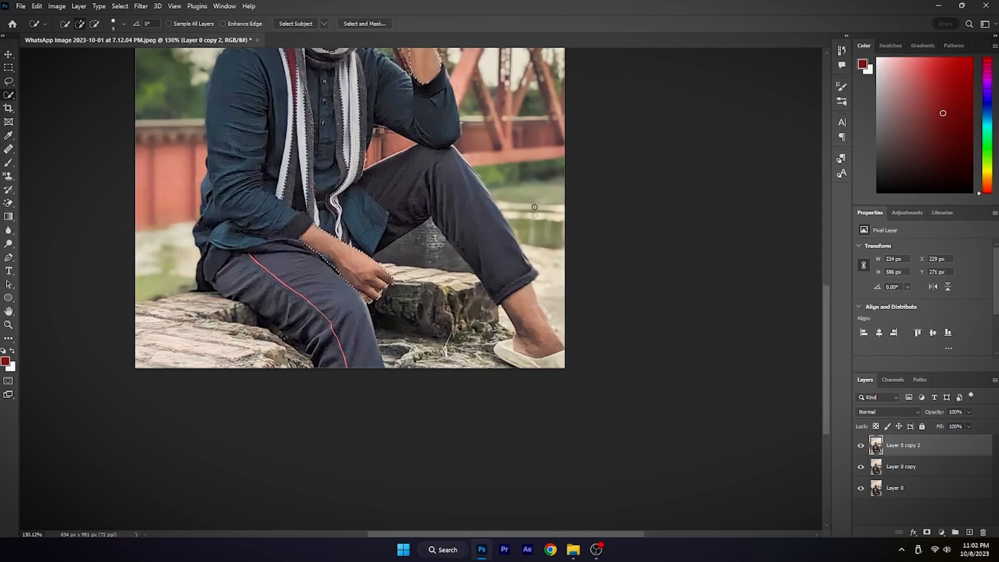
Step: Enlarge the selection brush and add the man's ankle and foot to the selection
scroll(558, 330, up, 4)
key(bracketright)
key(bracketright)
key(bracketright)
key(bracketright)
key(bracketright)
scroll(598, 366, down, 3)
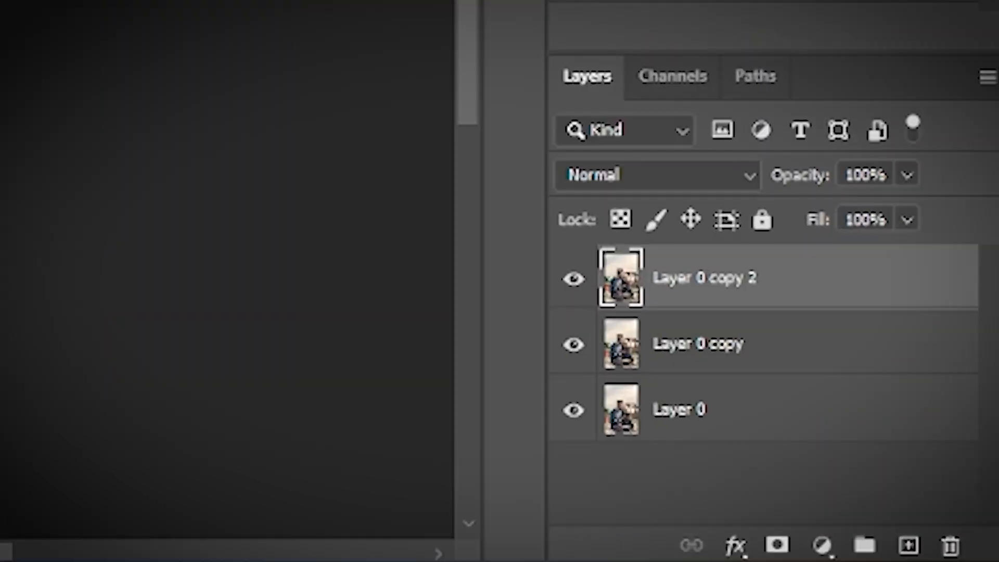
Step: Copy the selected skin to a new layer and clip a Selective Color adjustment layer to it
key(ctrl+j)
click(823, 545)
click(831, 529)
right_click(847, 294)
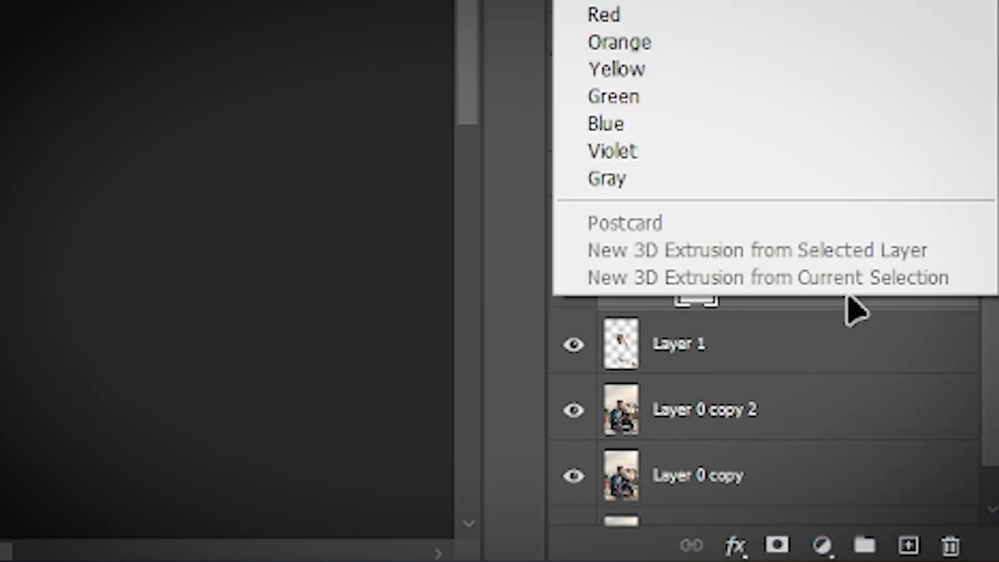
click(671, 253)
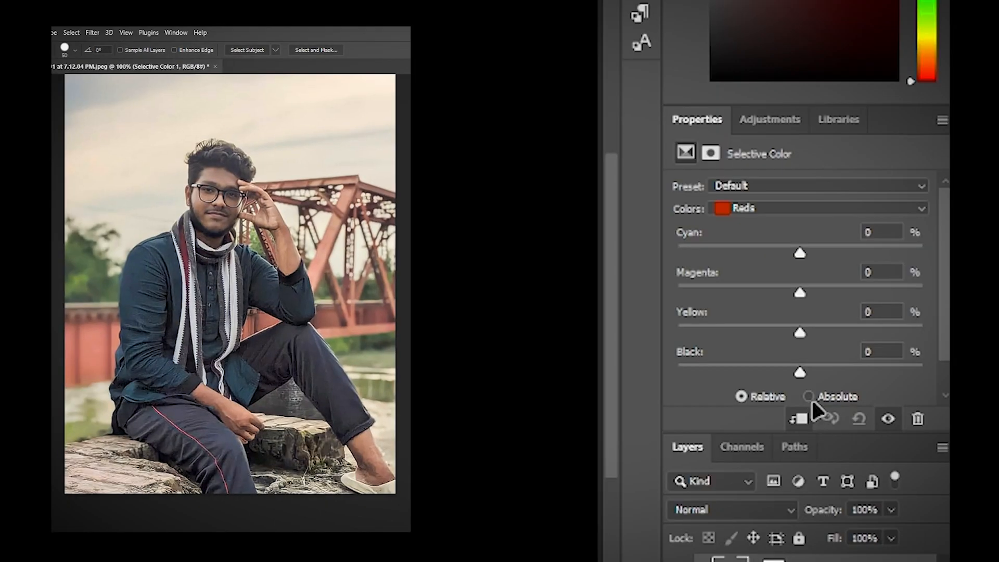
Step: Brighten the skin in Selective Color by reducing Black for the Reds and for one more color range
drag(799, 372, 716, 374)
click(783, 208)
click(762, 242)
drag(799, 372, 747, 364)
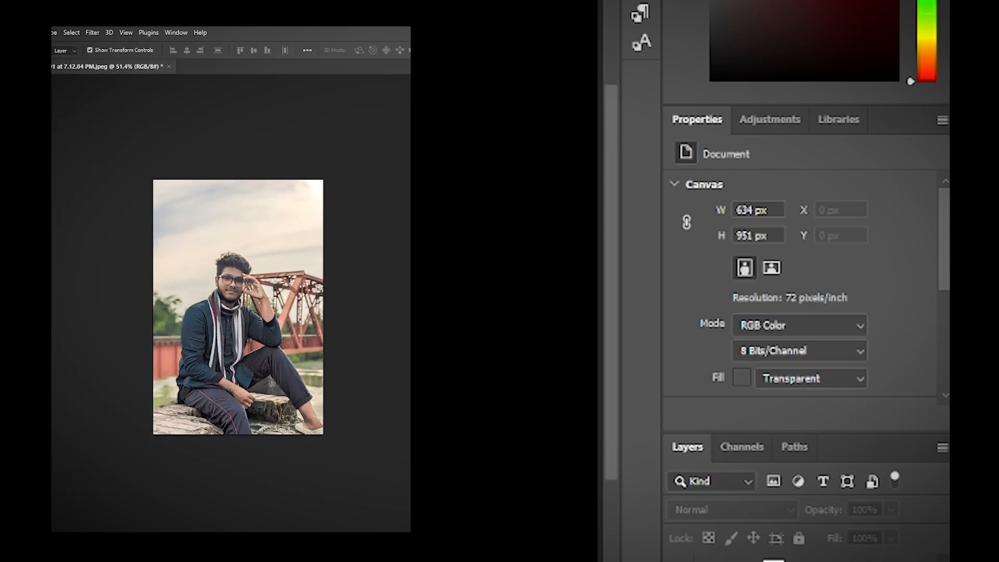
Step: Merge the Selective Color 1 adjustment with the skin layer, Layer 1
scroll(237, 307, down, 1)
scroll(313, 385, up, 4)
scroll(288, 470, up, 1)
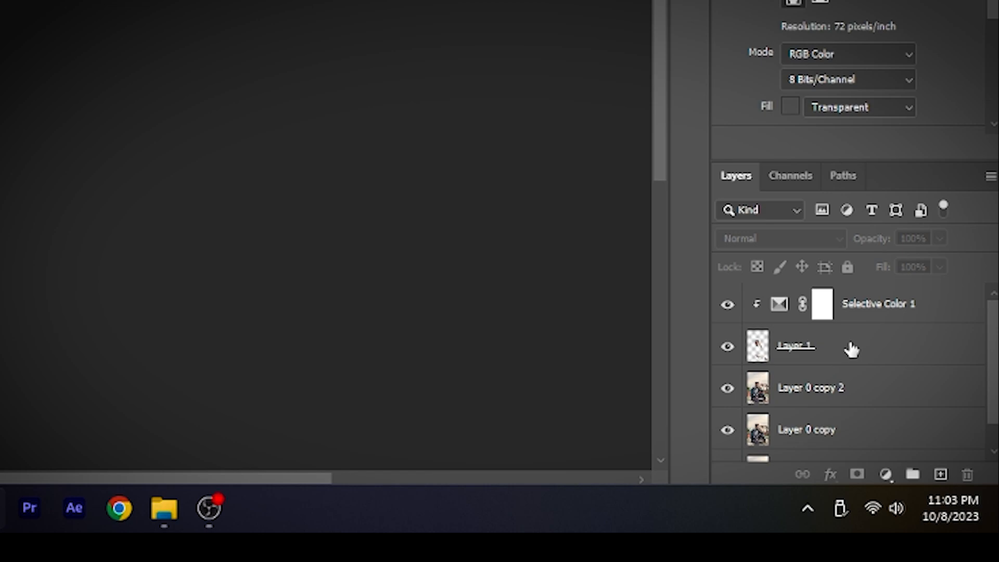
click(851, 347)
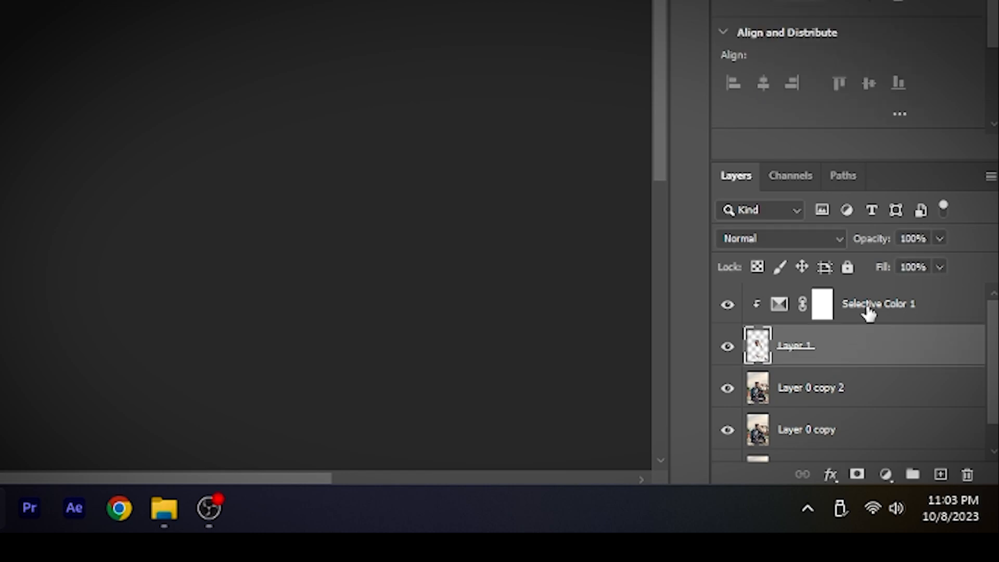
shift+click(865, 307)
key(ctrl+e)
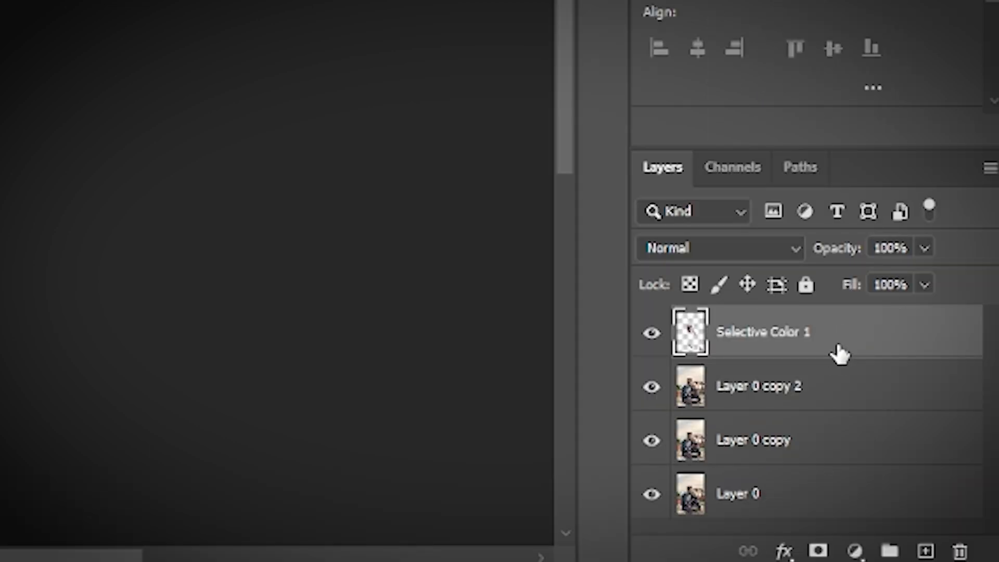
Step: Duplicate the merged skin layer and set the copy to Overlay blending at 15% opacity
key(ctrl+j)
click(746, 248)
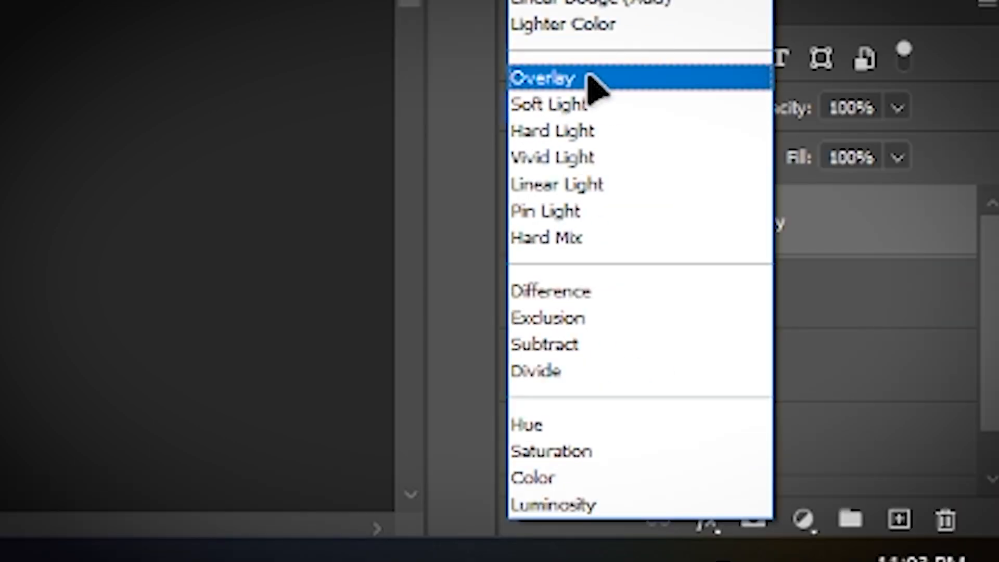
click(566, 86)
click(899, 108)
drag(906, 148, 786, 157)
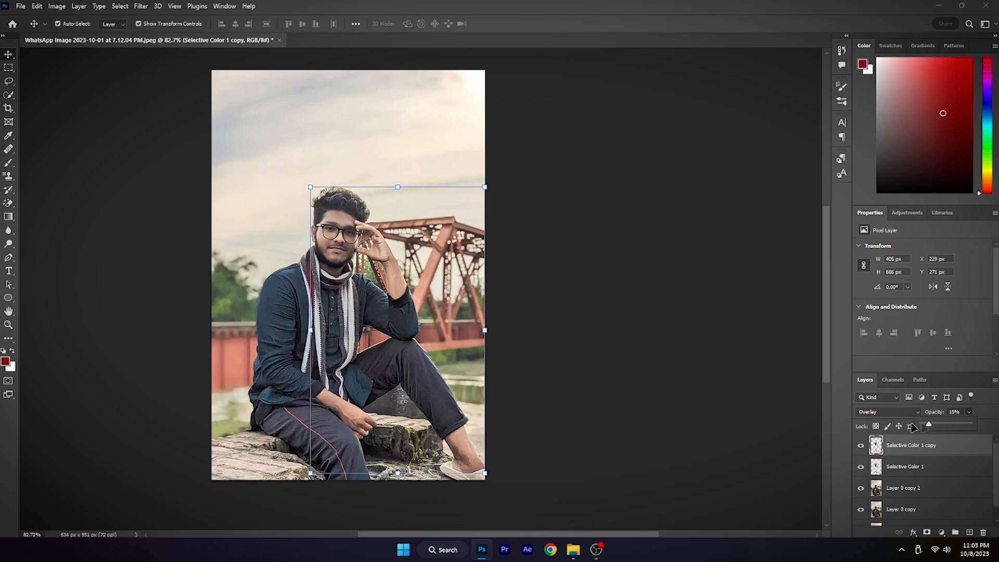
click(788, 431)
scroll(249, 401, down, 2)
scroll(250, 401, up, 1)
Step: Merge both skin layers with Layer 0 copy 2 and toggle the merged layer's visibility to compare the retouch
click(921, 467)
shift+click(916, 448)
key(ctrl+e)
shift+click(911, 468)
key(ctrl+e)
click(860, 445)
click(861, 446)
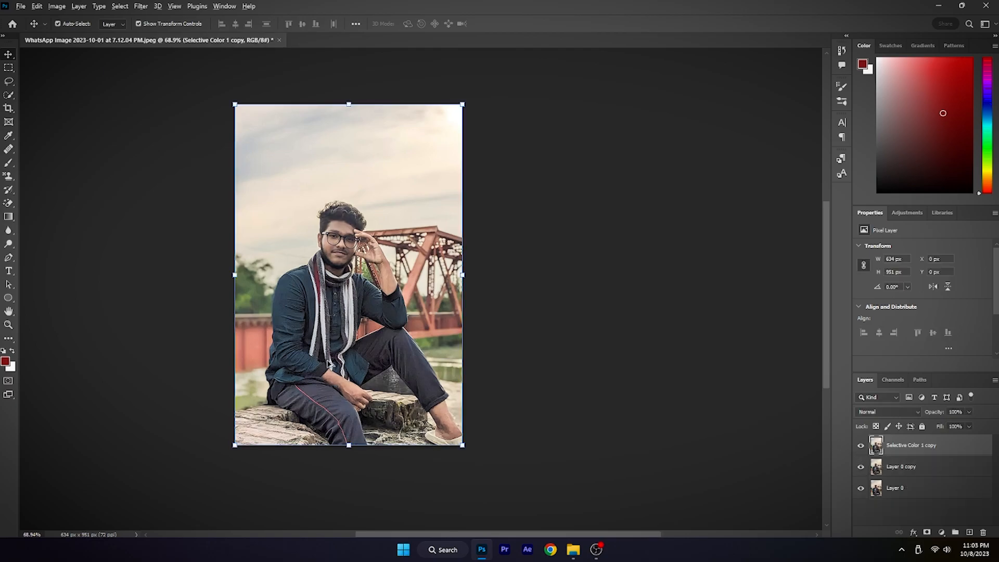
Step: Open the Camera Raw Filter and set Exposure -0.60, Contrast -1, Highlights +4, Shadows +49, Whites +20 and Blacks +31
scroll(315, 249, up, 8)
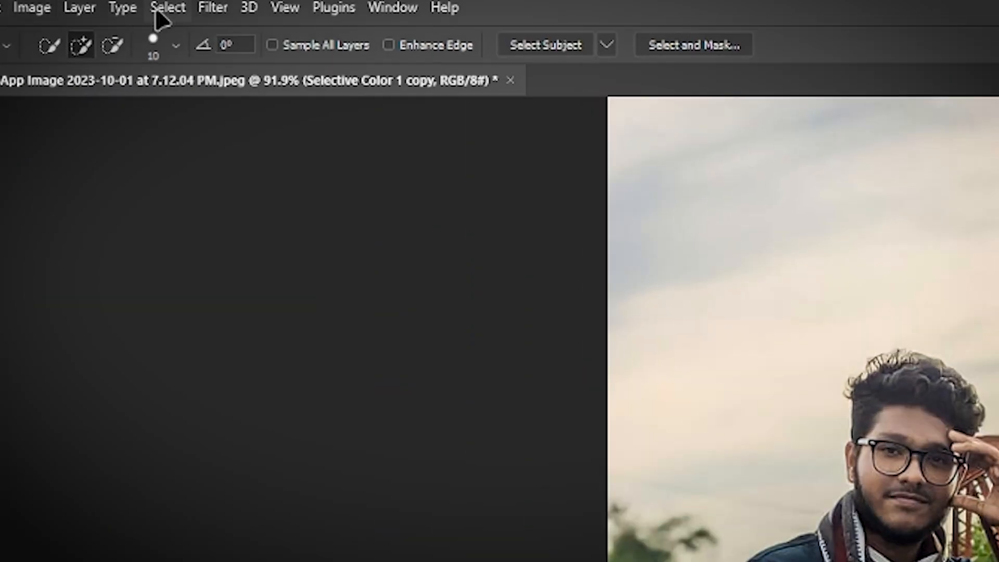
click(213, 8)
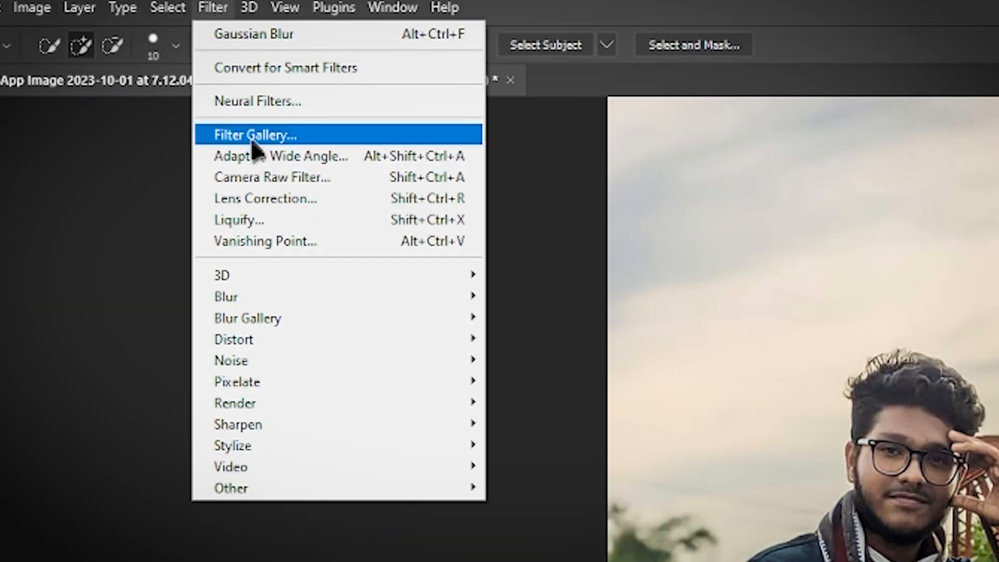
click(369, 174)
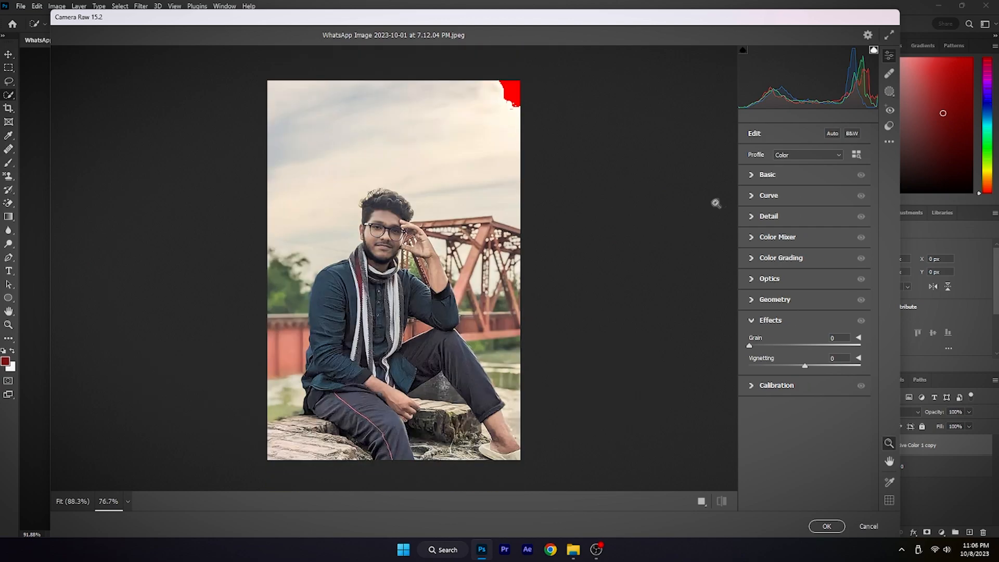
click(753, 188)
drag(804, 257, 815, 318)
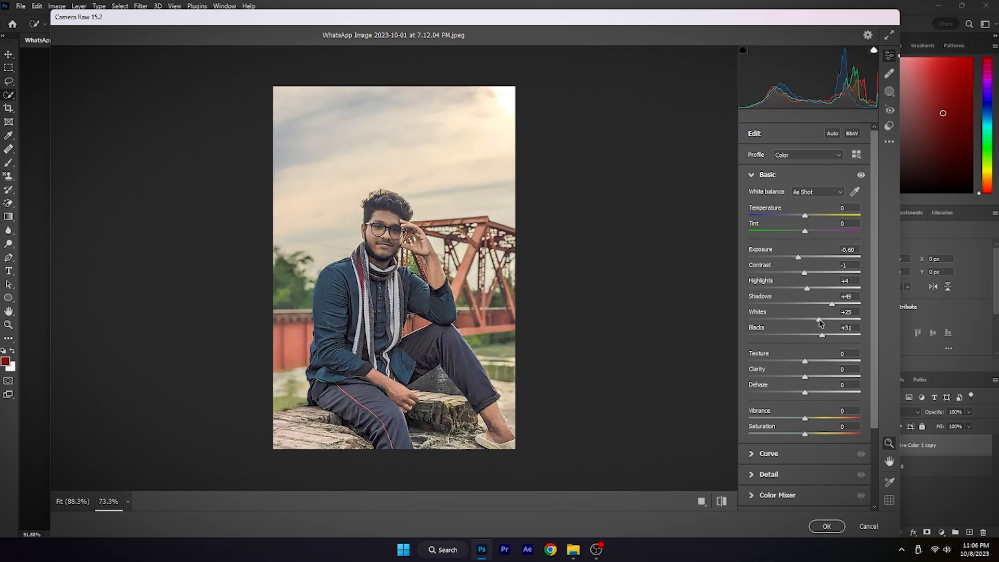
Step: Set Texture to -23, Clarity to 0, Vibrance to +51 and Saturation to +21
mouse_move(812, 358)
mouse_down()
mouse_move(793, 357)
mouse_move(818, 376)
mouse_move(809, 376)
mouse_up()
text(0)
drag(805, 419, 817, 441)
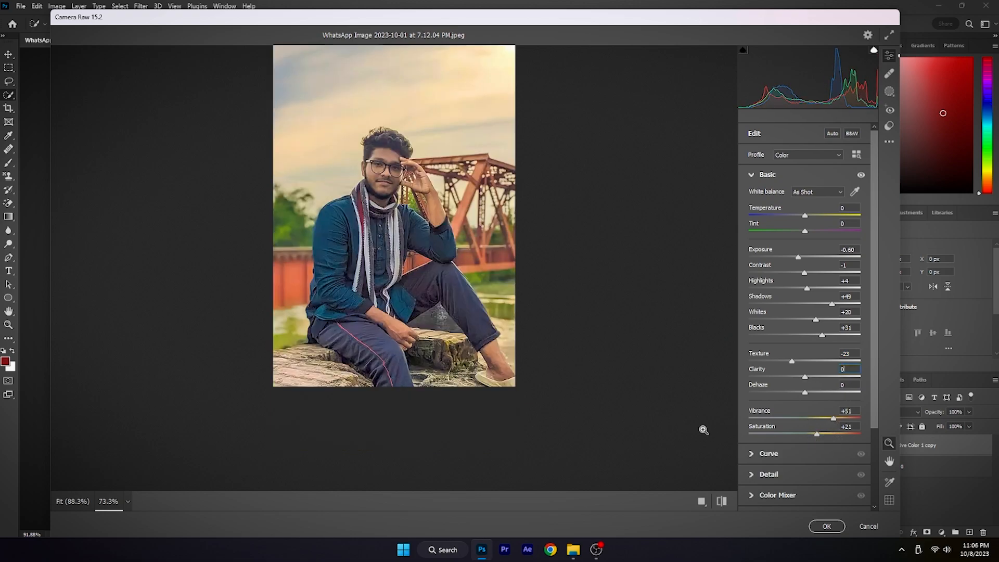
Step: Compare the photo with default and current Camera Raw settings at a reduced zoom
click(749, 177)
key(ctrl+minus)
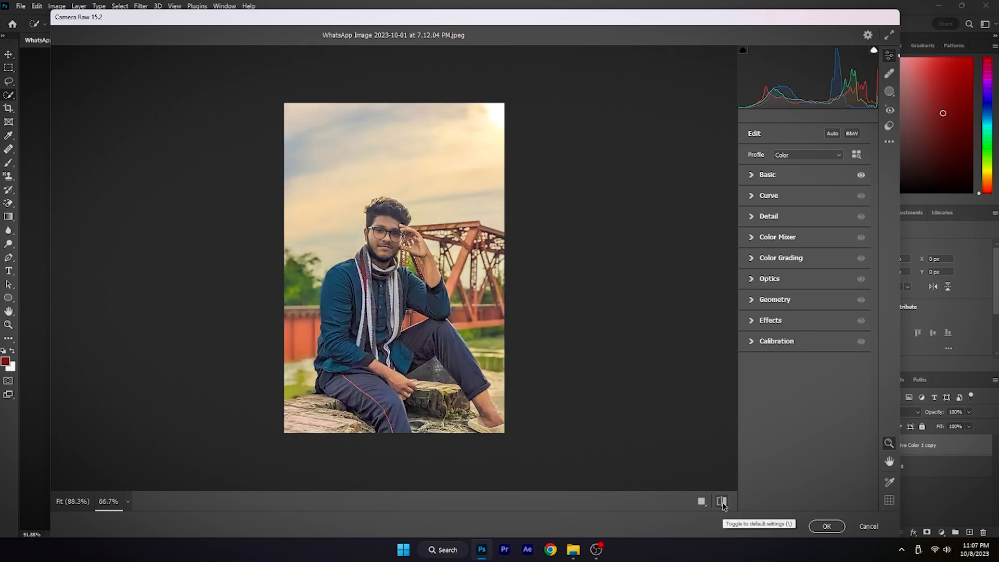
click(722, 502)
scroll(722, 502, down, 1)
click(721, 501)
click(718, 499)
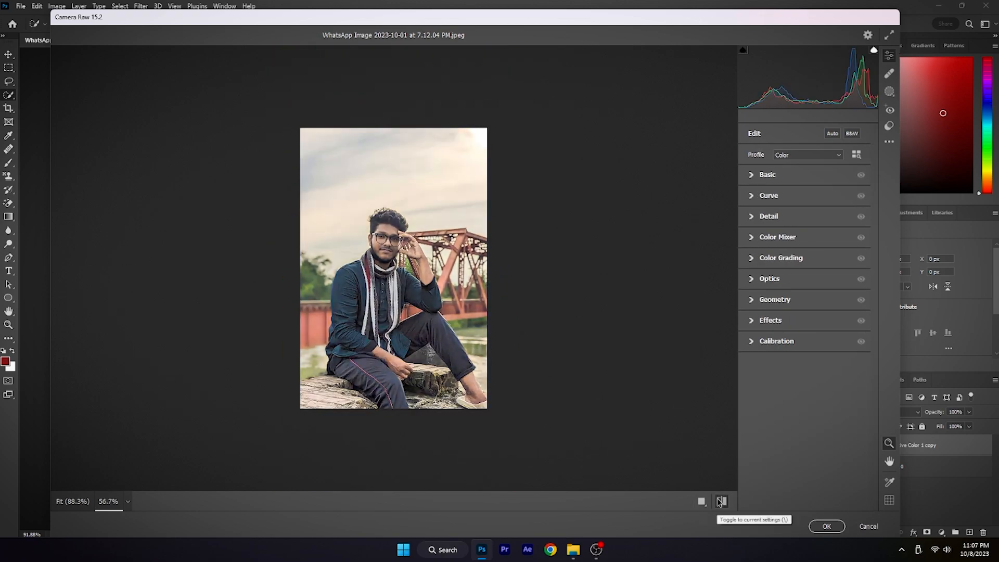
click(721, 502)
Step: Set the Color Mixer saturation of Greens to +65, Yellows to +64 and Blues to +39
click(751, 238)
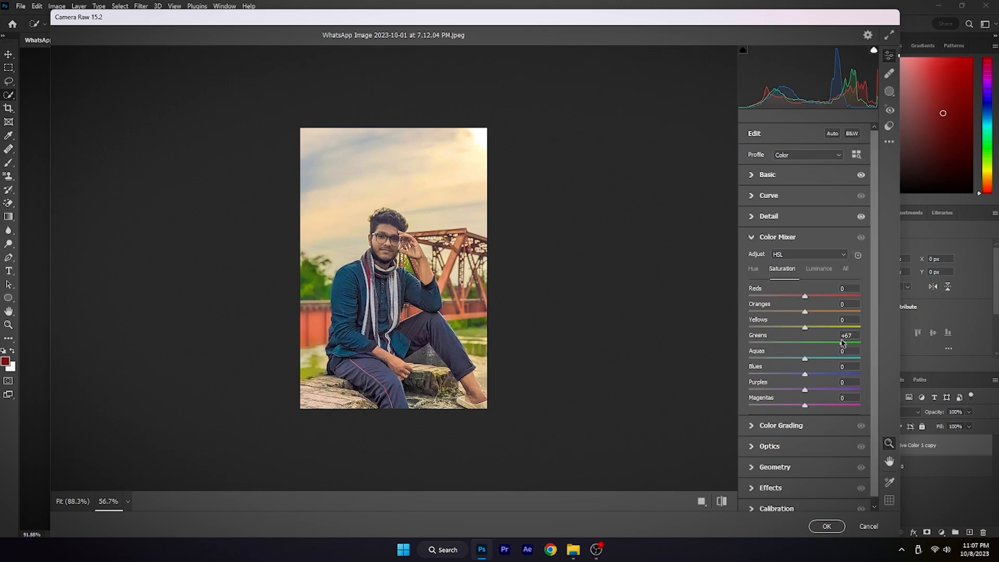
drag(804, 326, 842, 329)
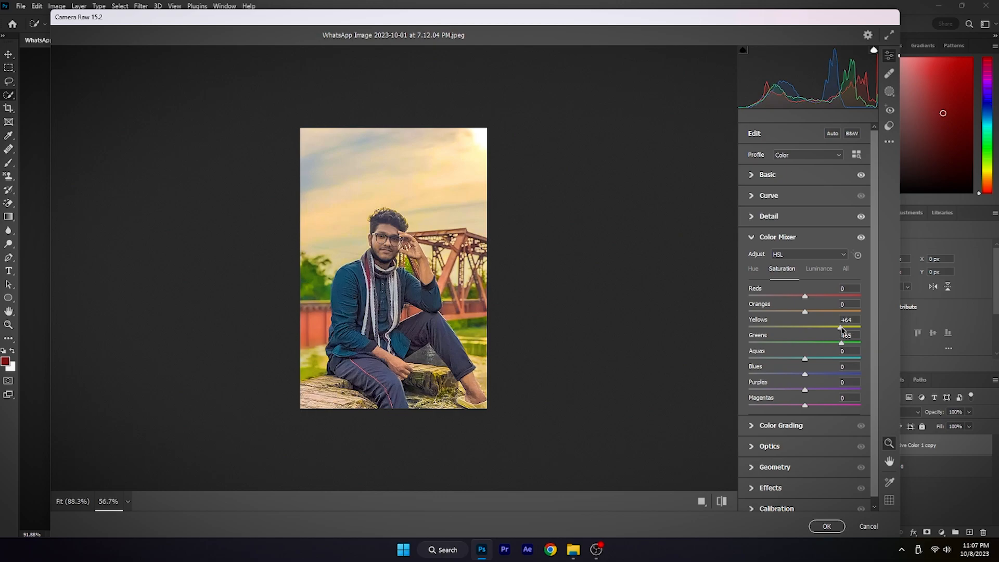
drag(805, 374, 827, 373)
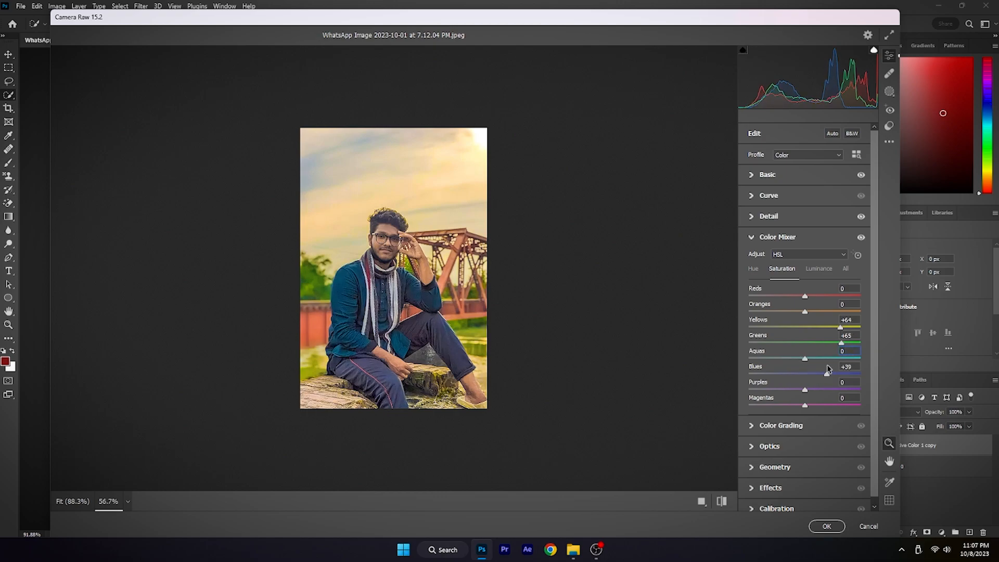
Step: Set the hue of Greens to +38 and Aquas to +64, and the saturation of Aquas to +47 and Blues to +20
click(754, 270)
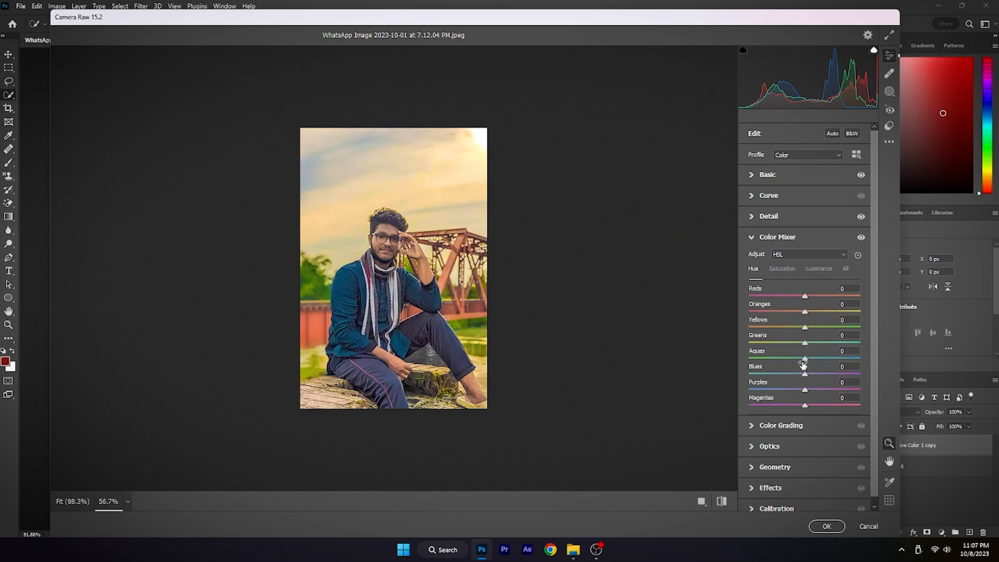
drag(806, 344, 849, 345)
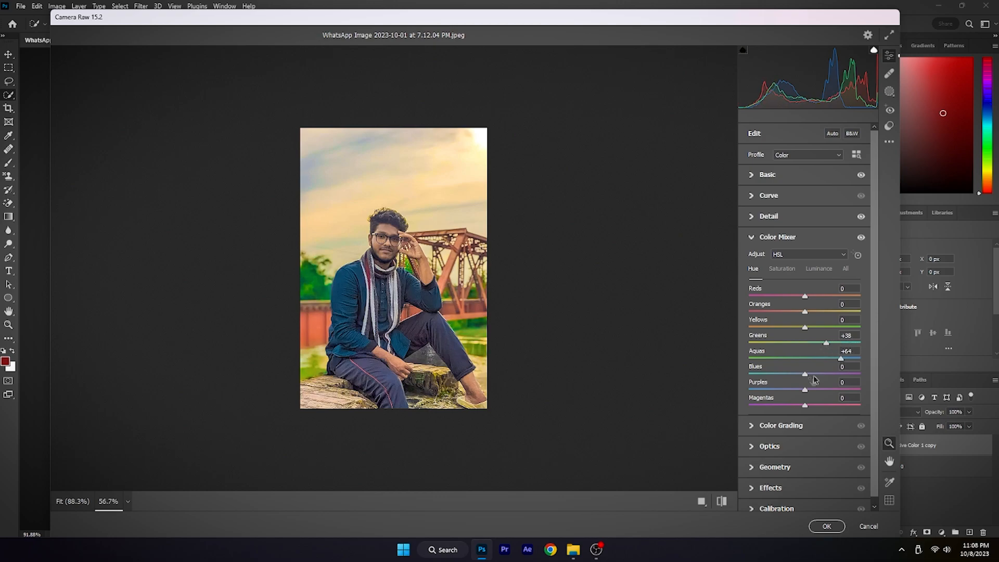
click(782, 269)
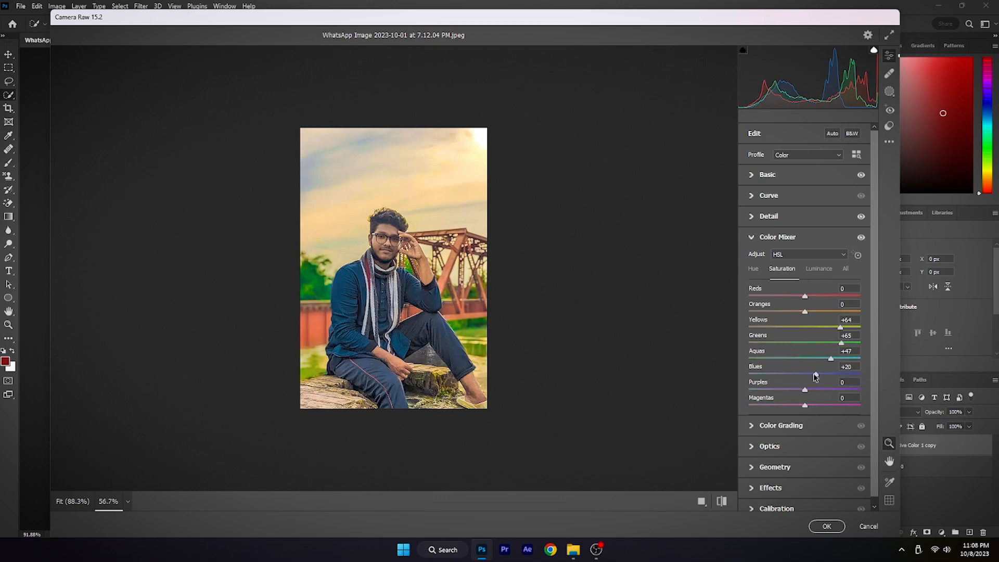
Step: Set the Color Mixer luminance of Greens to +19 and Magentas to -26
click(818, 270)
mouse_move(804, 343)
mouse_down()
mouse_move(774, 343)
mouse_move(814, 343)
mouse_up()
drag(804, 326, 804, 328)
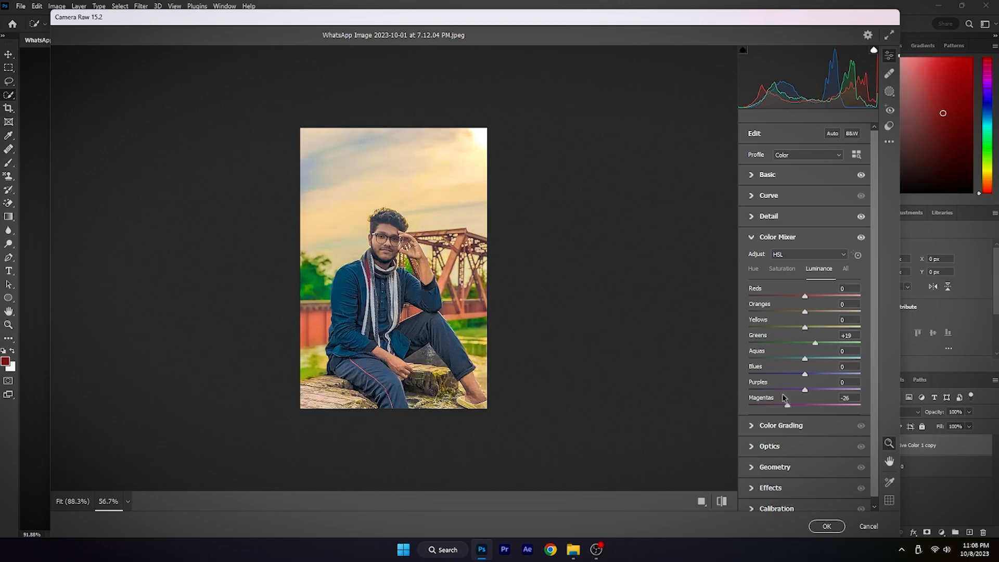
Step: Tint the highlights violet-blue in Color Grading with hue 249 and saturation 61
click(752, 237)
click(751, 257)
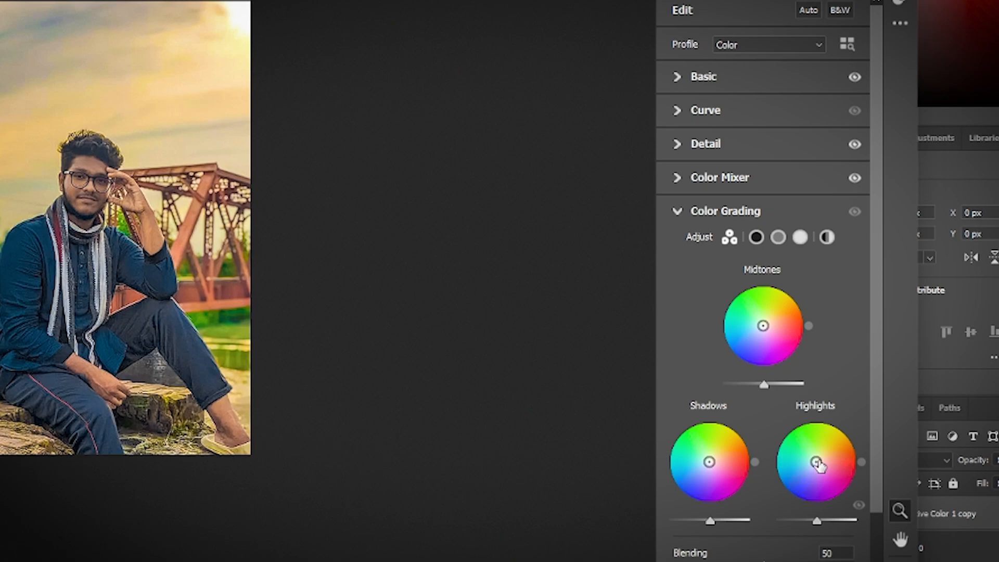
drag(816, 462, 807, 482)
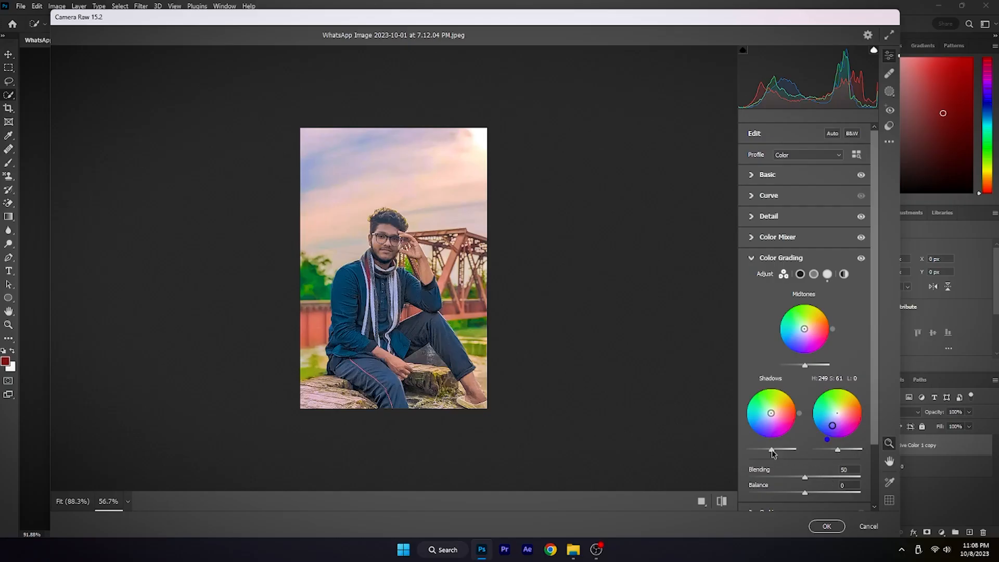
Step: Compare the graded photo with the default Camera Raw settings and look over the whole image
click(721, 501)
click(721, 501)
click(721, 501)
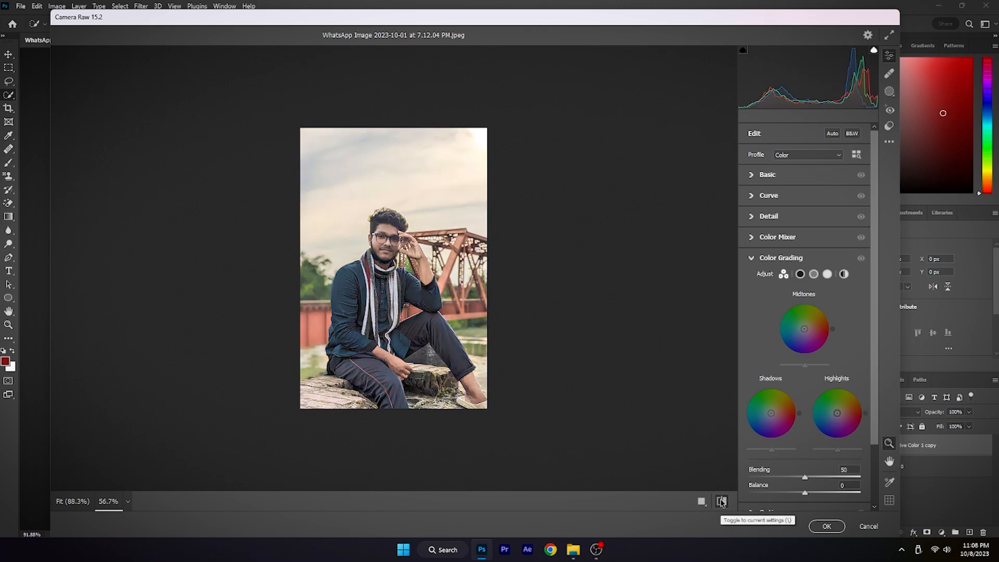
click(721, 501)
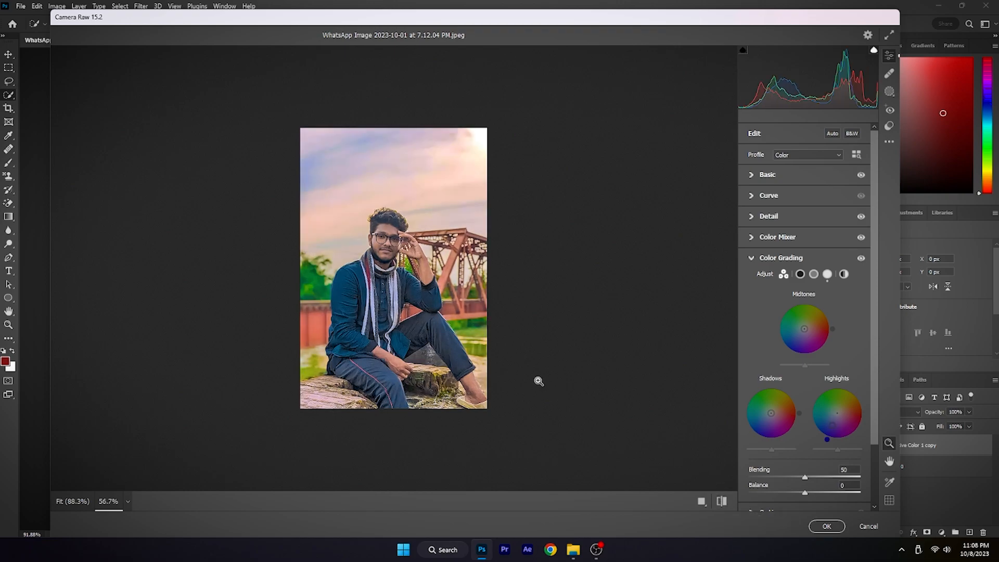
click(531, 378)
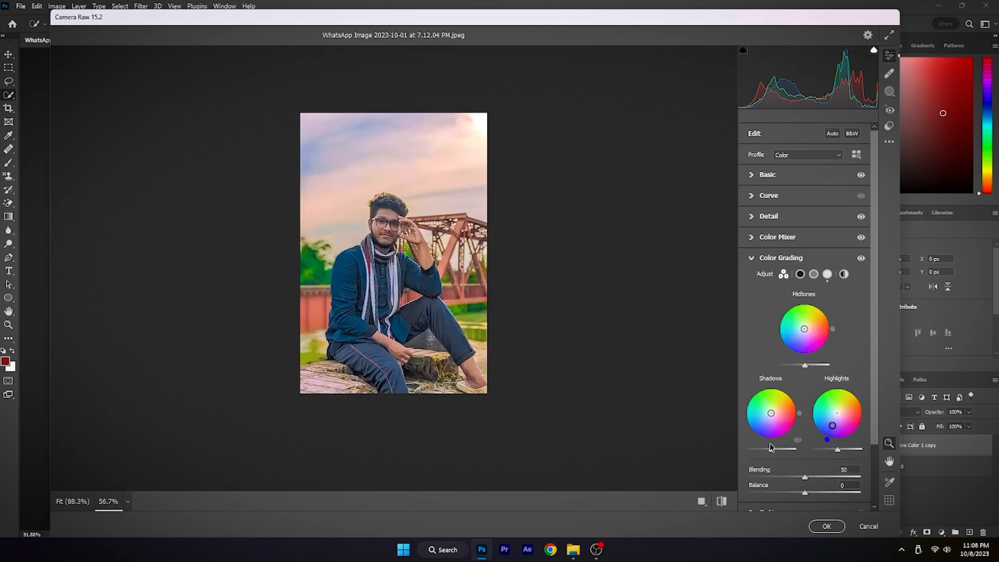
click(704, 409)
scroll(772, 341, down, 2)
scroll(771, 340, up, 2)
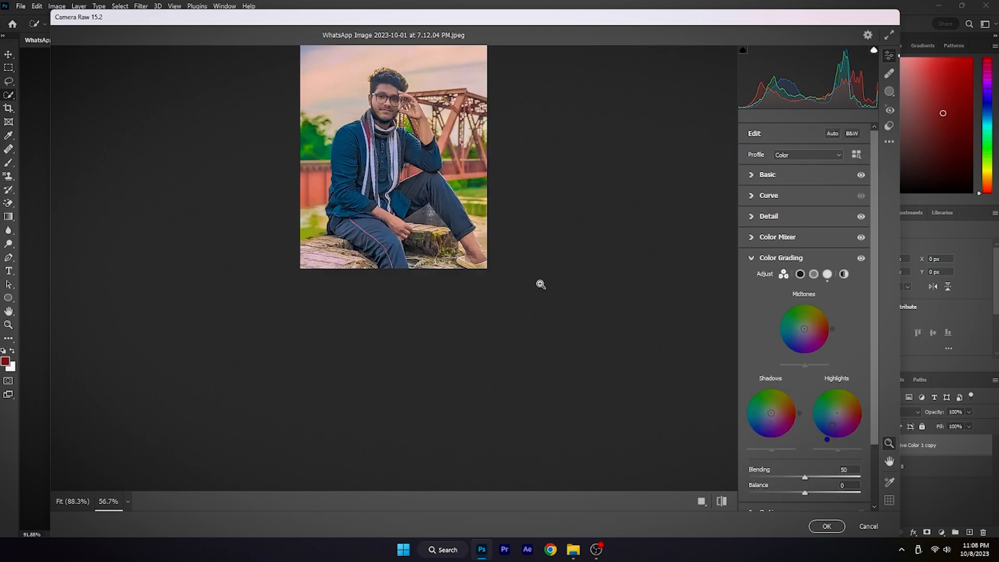
scroll(543, 285, up, 2)
scroll(782, 389, down, 2)
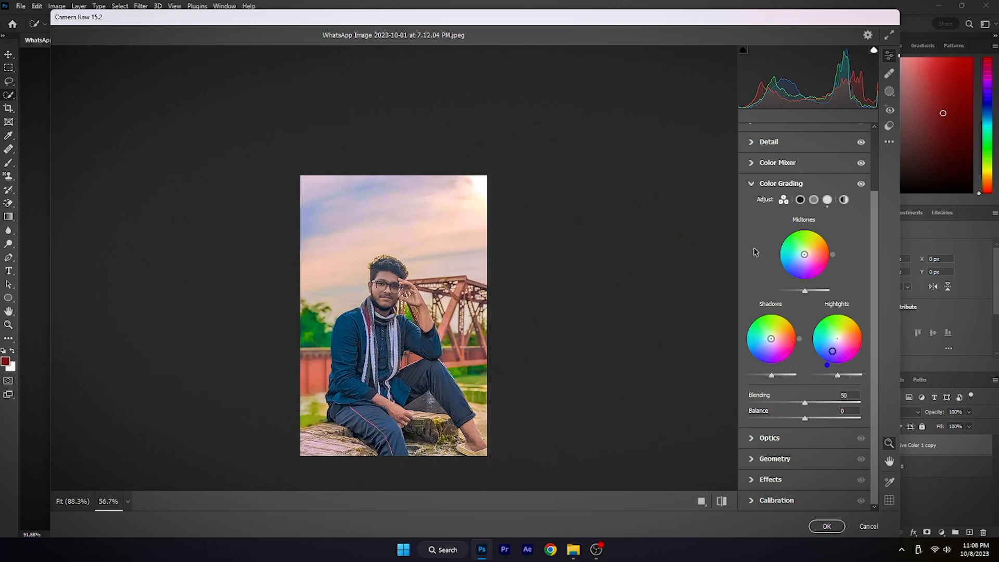
Step: In Calibration, set the Red Primary hue to -28 and saturation to +33, and adjust the Blue Primary hue
click(752, 184)
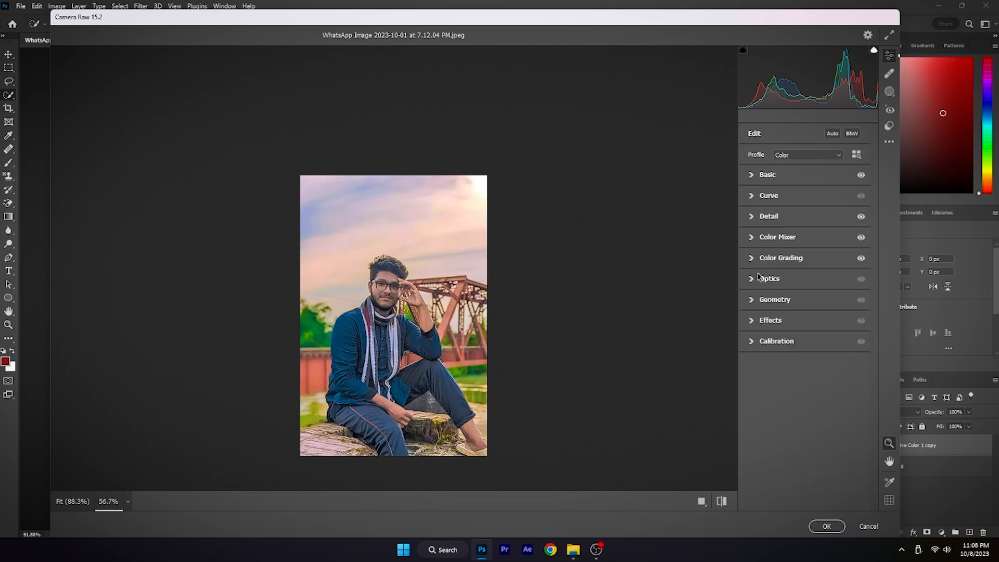
click(752, 341)
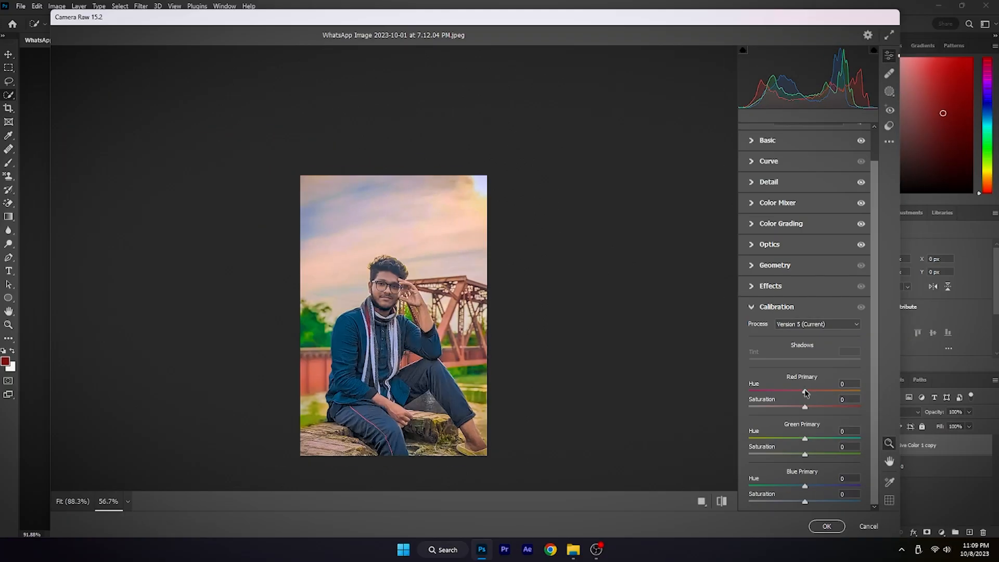
drag(669, 461, 588, 462)
drag(765, 395, 822, 407)
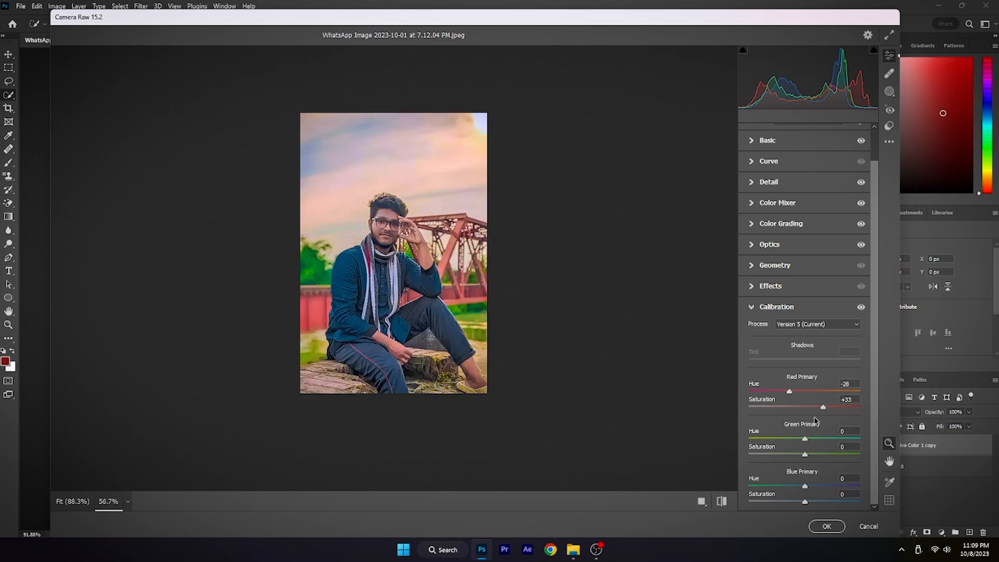
drag(806, 439, 814, 485)
double_click(814, 486)
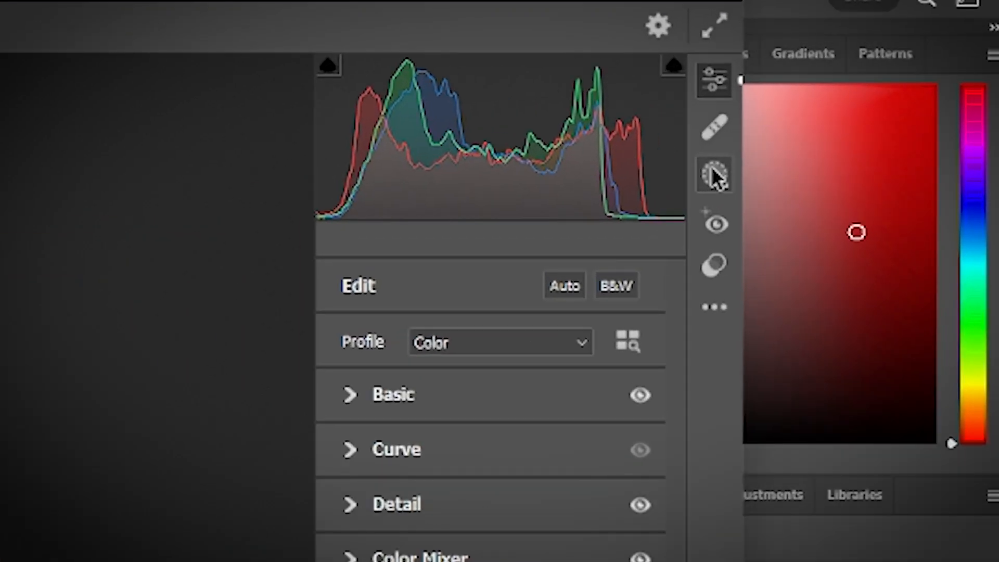
Step: Add a linear gradient mask from the photo's lower-left corner with Exposure -1.35, Contrast -35 and Temperature -34
click(710, 166)
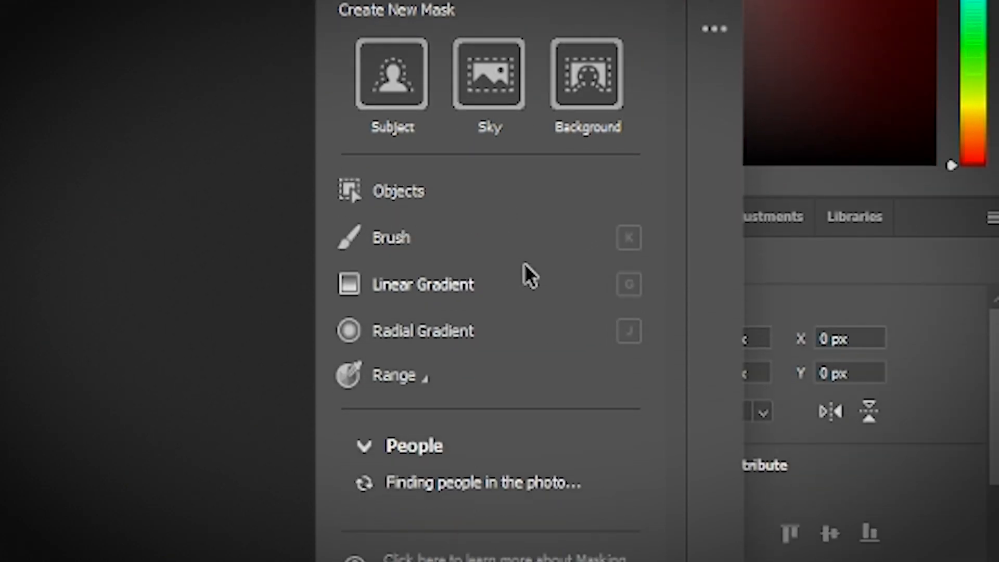
click(461, 291)
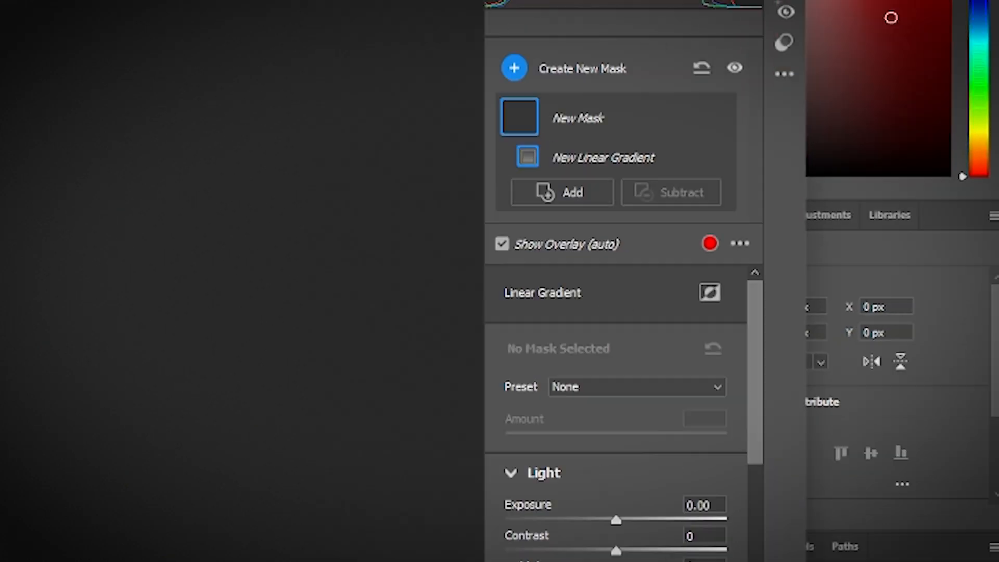
drag(324, 442, 382, 375)
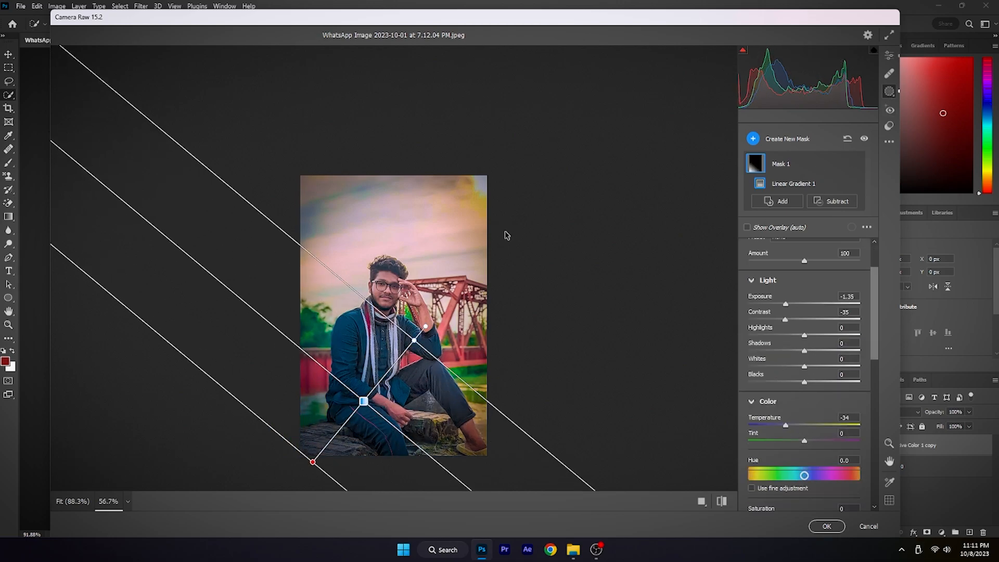
drag(804, 474, 837, 480)
double_click(837, 476)
scroll(805, 436, down, 5)
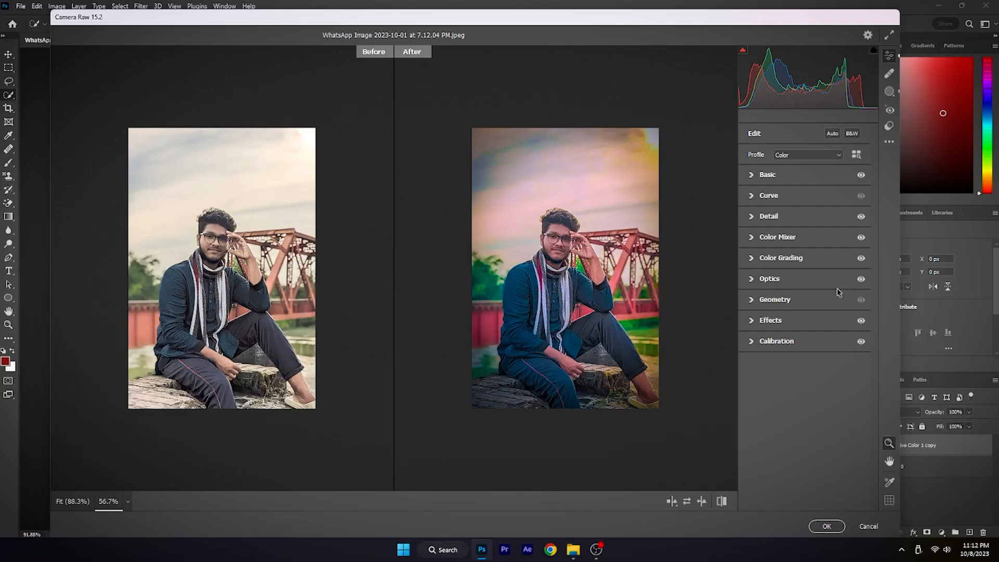
Step: Clear the Vignetting value in the Effects settings
click(752, 321)
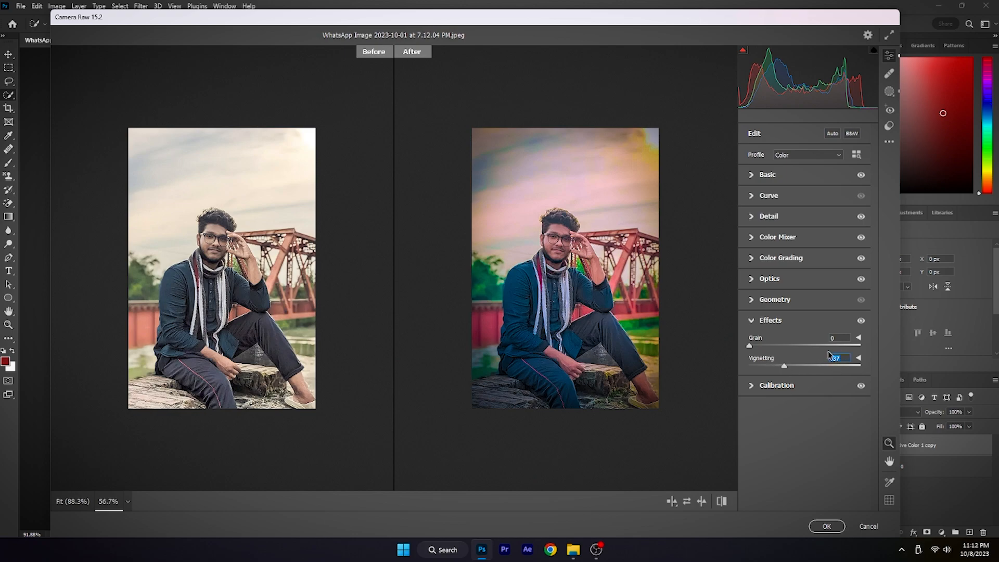
key(BackSpace)
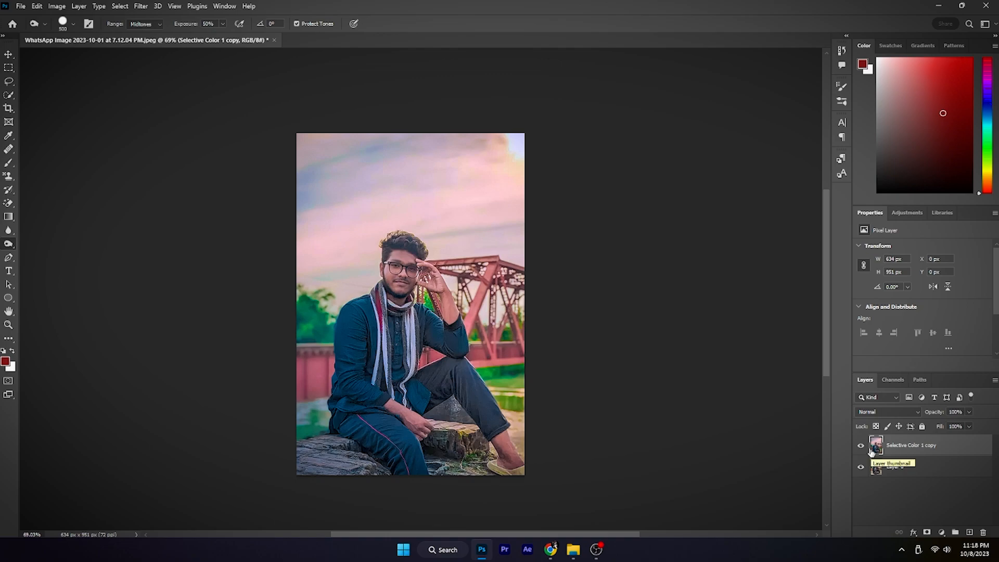
Step: Add a darkening Curves adjustment layer above the graded photo and invert its mask to black
click(937, 535)
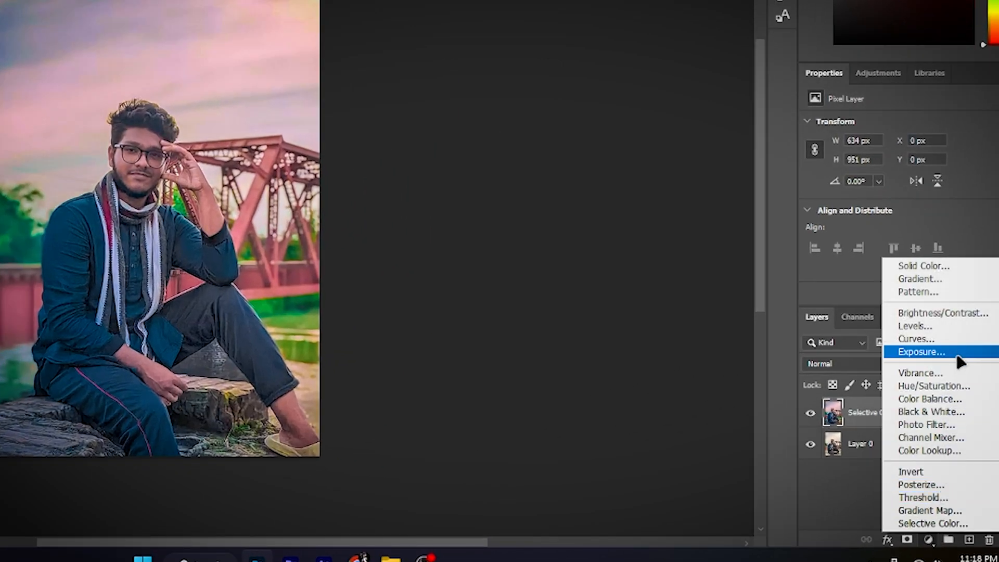
click(931, 339)
drag(992, 145, 994, 167)
click(866, 412)
key(ctrl+i)
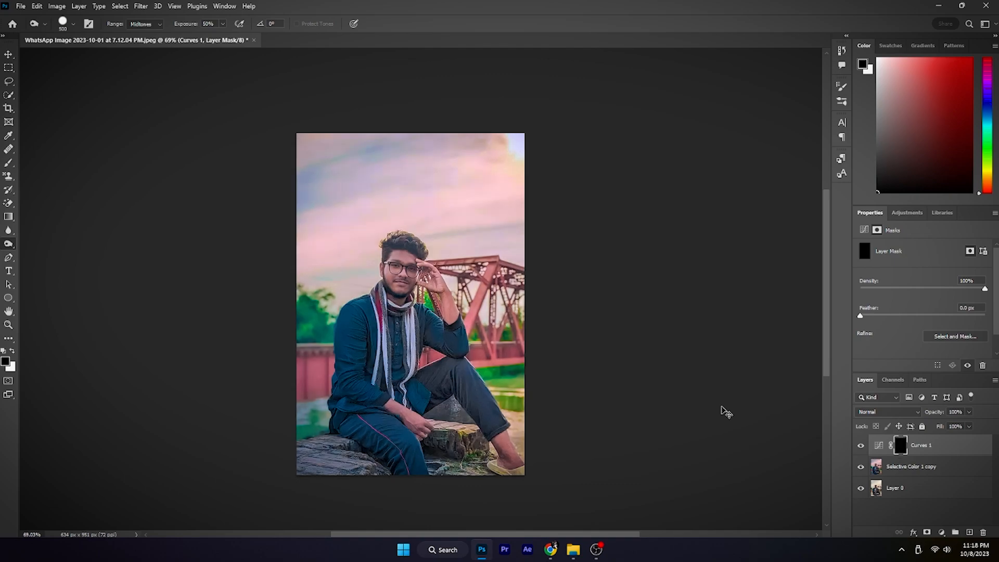
Step: Paint white with a large soft brush on the Curves mask around the photo's edges
key(x)
click(12, 82)
key(b)
mouse_move(316, 218)
mouse_down()
mouse_move(225, 227)
mouse_move(616, 174)
mouse_up()
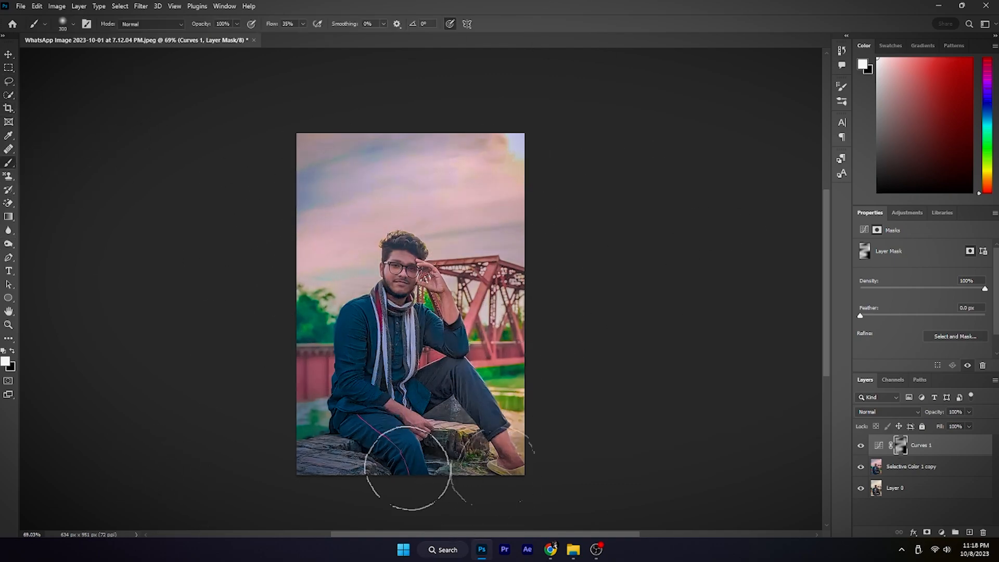
Step: Duplicate the Selective Color 1 copy layer and merge the duplicate with the Curves adjustment
click(899, 471)
key(ctrl+j)
ctrl+click(927, 456)
key(ctrl+e)
scroll(421, 333, up, 4)
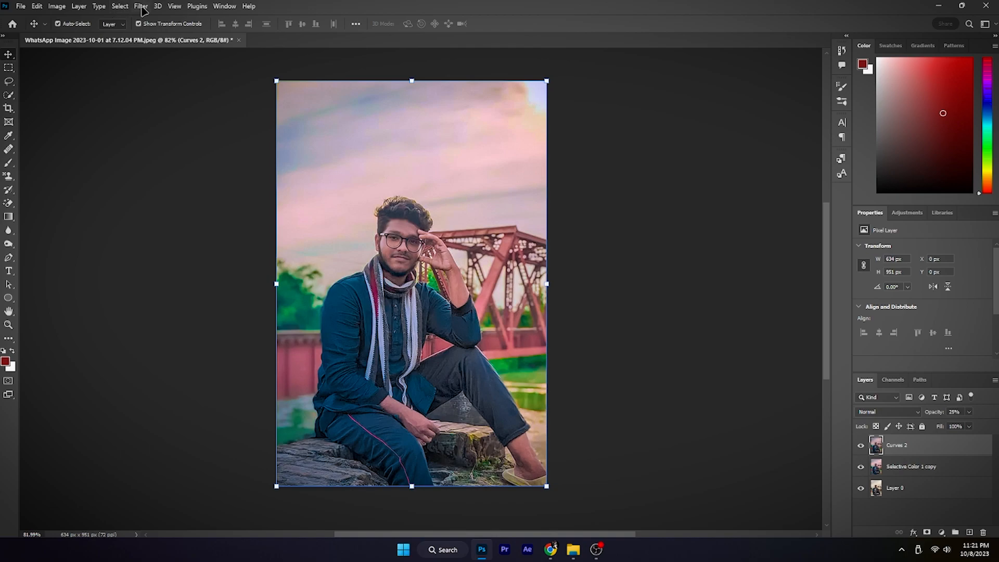
Step: Cut out the seated man with Select and Mask and output the result to a new layer
click(120, 6)
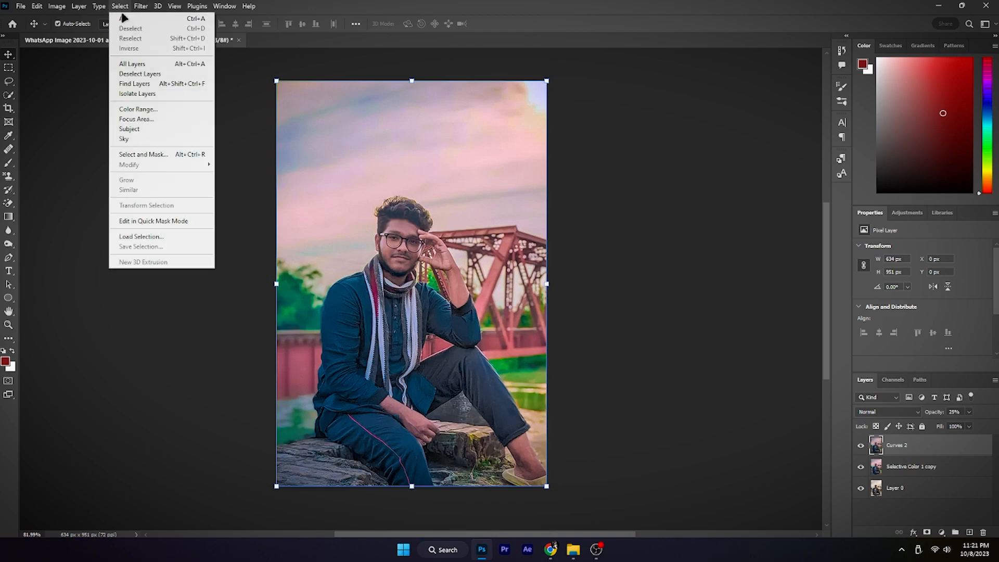
click(141, 155)
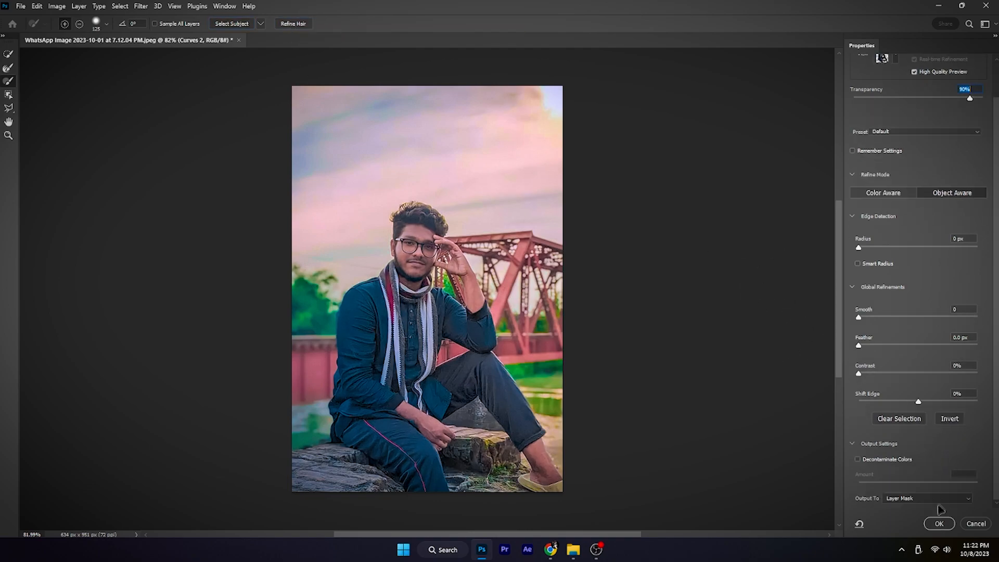
click(936, 499)
click(937, 511)
click(939, 523)
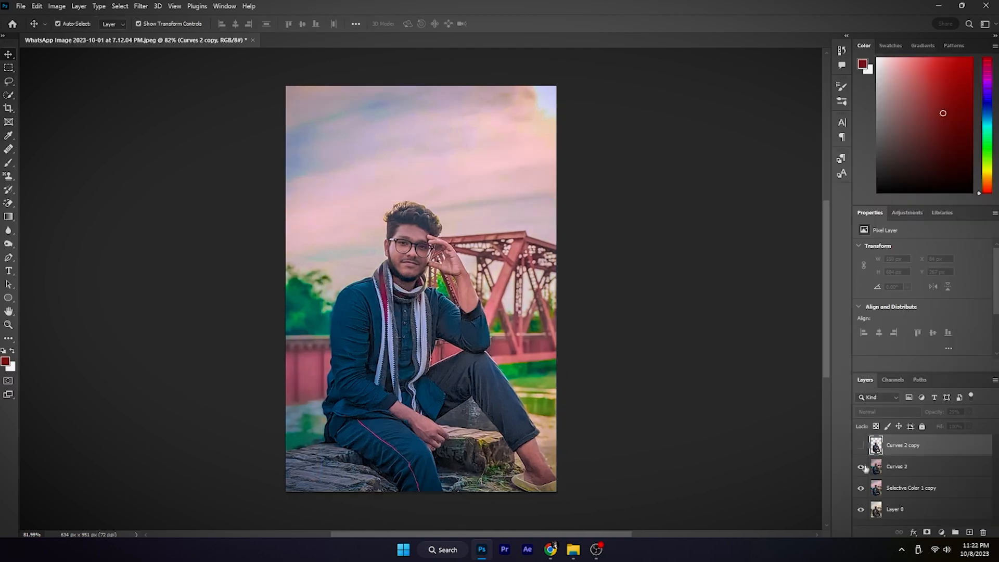
Step: Make the cutout layer visible and set its opacity to 100%
drag(861, 466, 861, 509)
click(860, 446)
drag(994, 425, 991, 424)
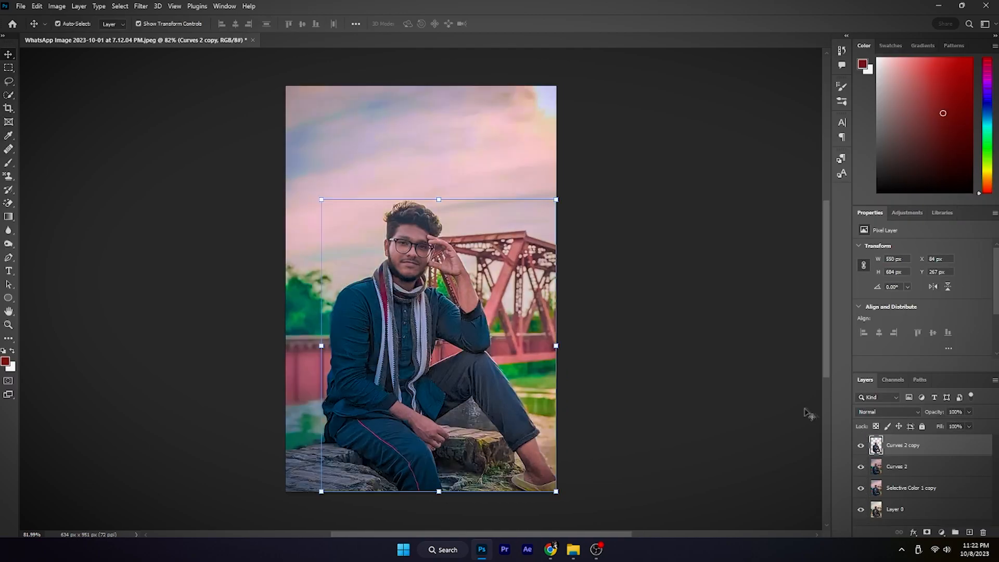
Step: Add a black Freestyle Script text layer with the person's name and enlarge it across the photo
scroll(446, 312, up, 1)
key(t)
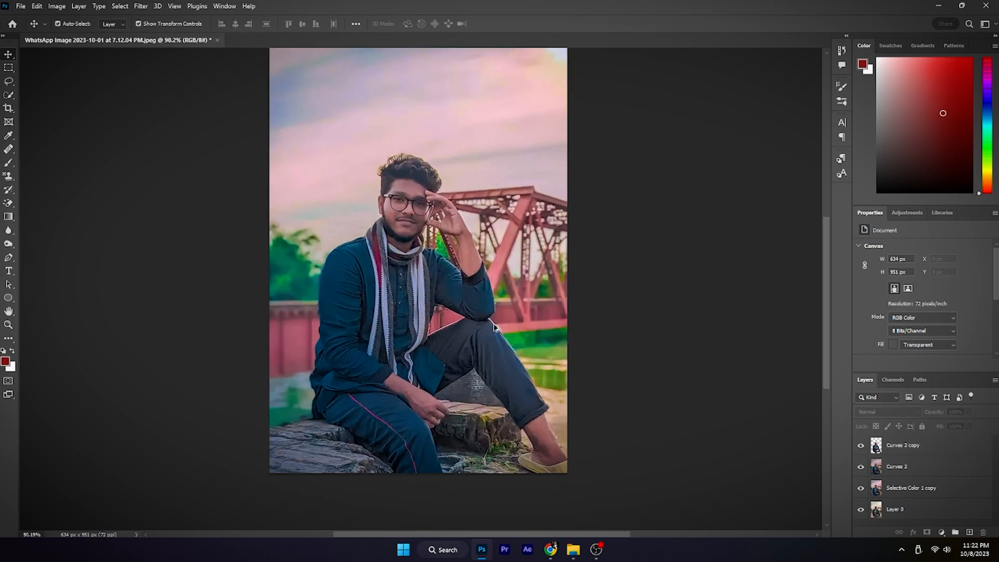
click(315, 268)
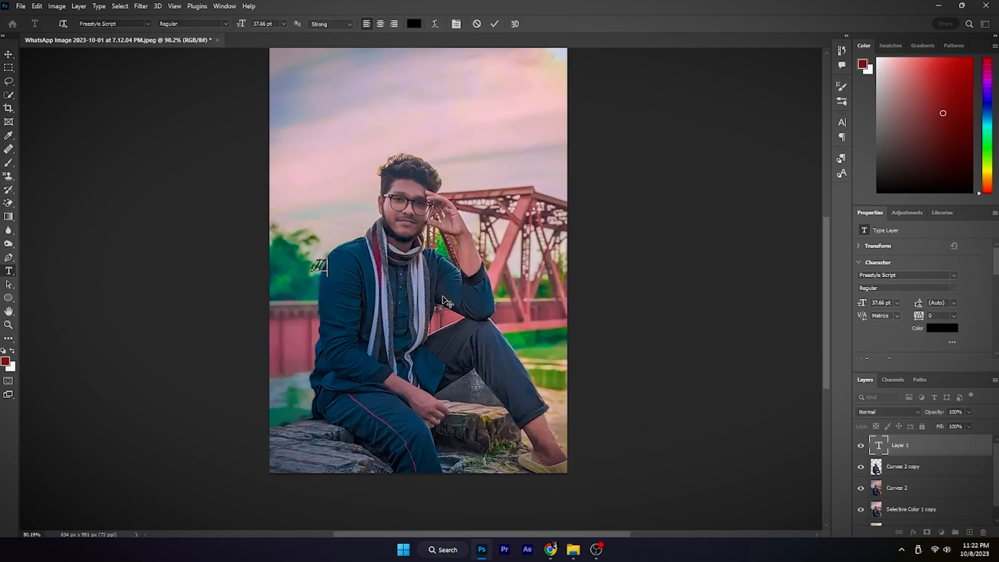
click(495, 24)
click(8, 54)
drag(366, 268, 532, 368)
drag(311, 264, 276, 264)
key(Return)
Step: Place the text layer beneath the cutout, scale it to the photo's width and position it behind the man's head
drag(962, 446, 962, 473)
drag(526, 285, 569, 295)
drag(474, 250, 466, 153)
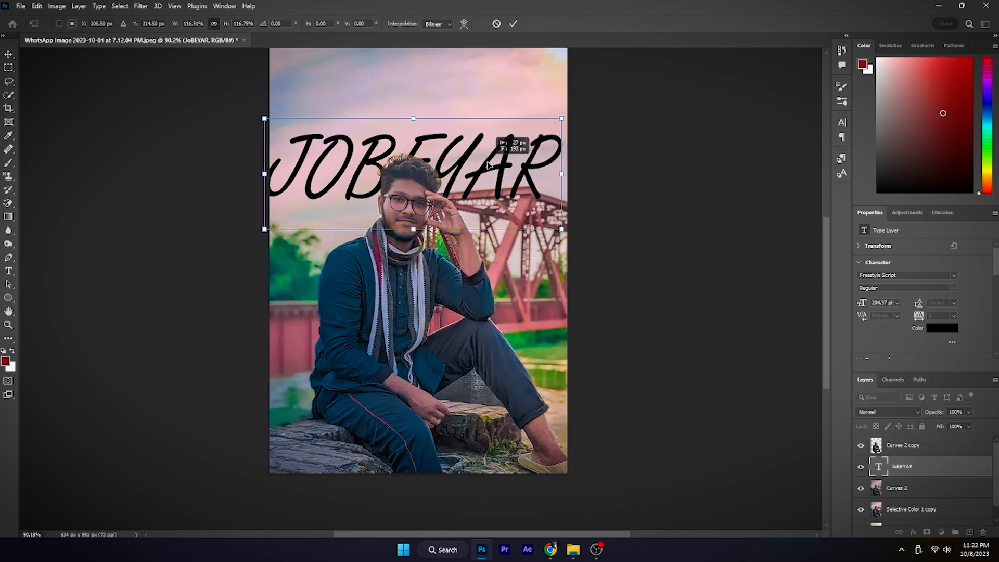
key(Return)
Step: Change the name text's font to Heaters and its color to white
double_click(466, 153)
click(954, 274)
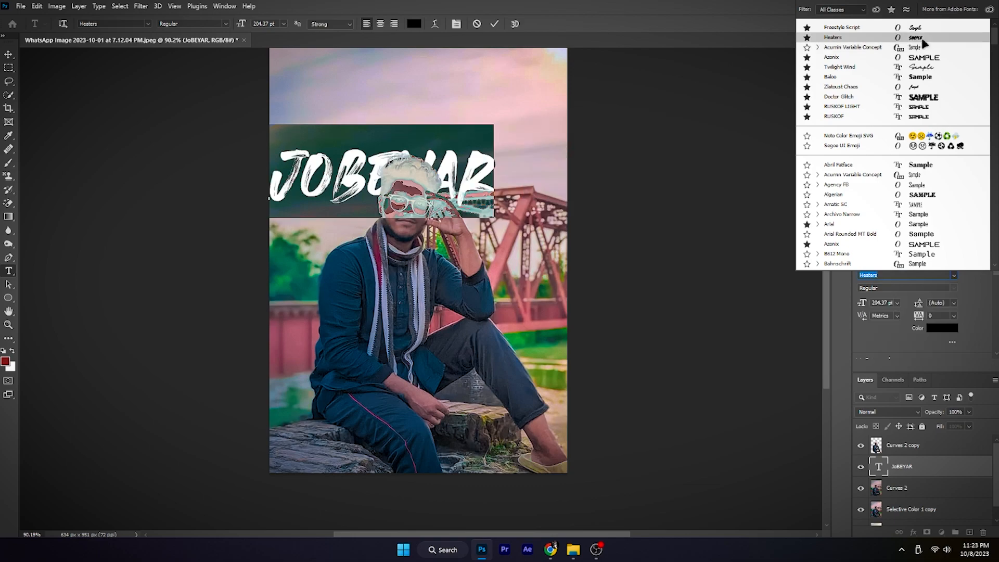
click(903, 36)
click(941, 327)
click(686, 323)
click(921, 319)
click(493, 23)
Step: Enlarge the name text to about 262.62 pt, nearly the photo's width, and place it behind the man's face
click(8, 54)
drag(489, 201, 501, 187)
drag(506, 204, 561, 229)
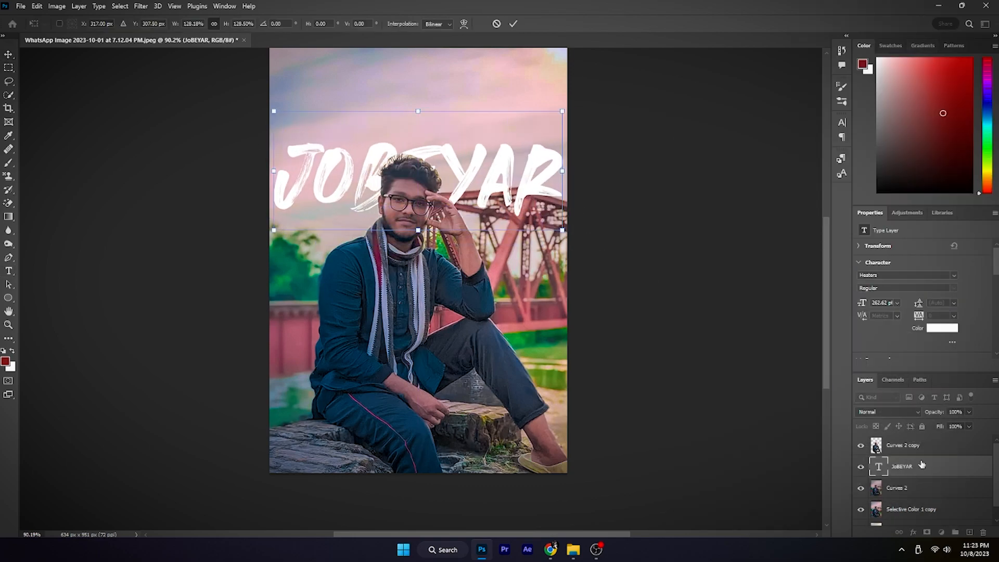
drag(511, 185, 511, 213)
scroll(618, 274, down, 8)
click(513, 23)
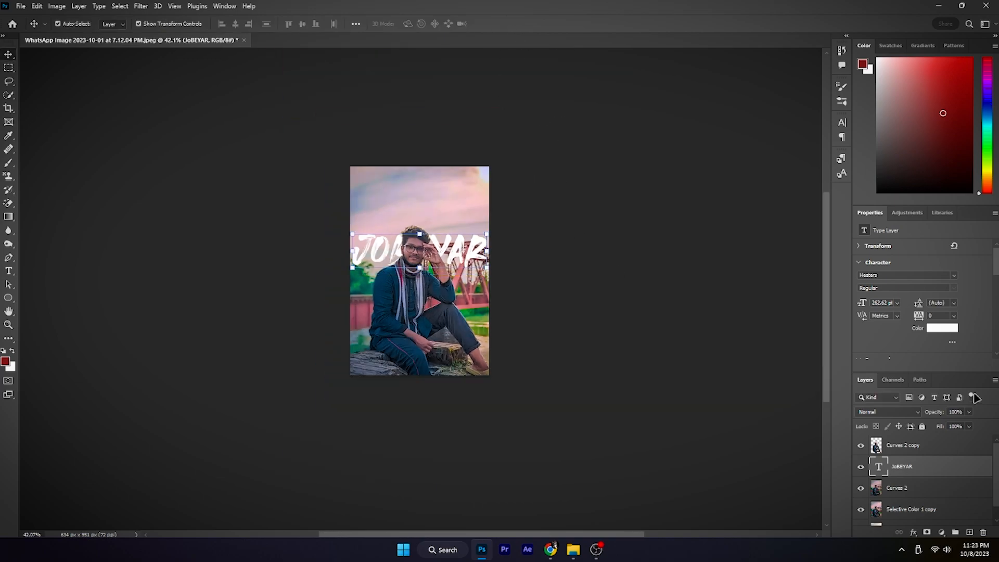
Step: Set the text layer's blend mode to Soft Light
drag(923, 427, 949, 425)
click(908, 412)
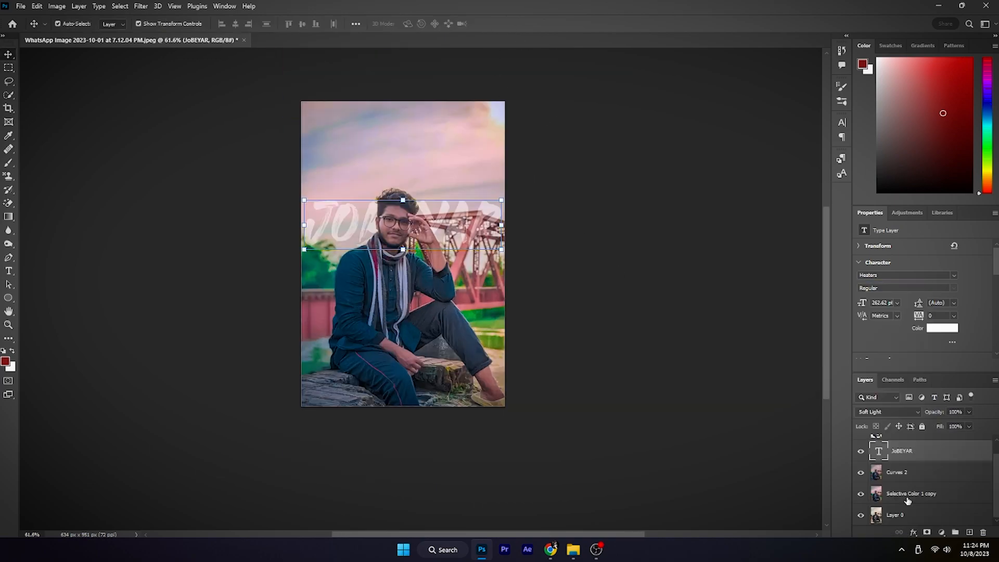
Step: Group every layer from Selective Color 1 copy up to the cutout
click(907, 494)
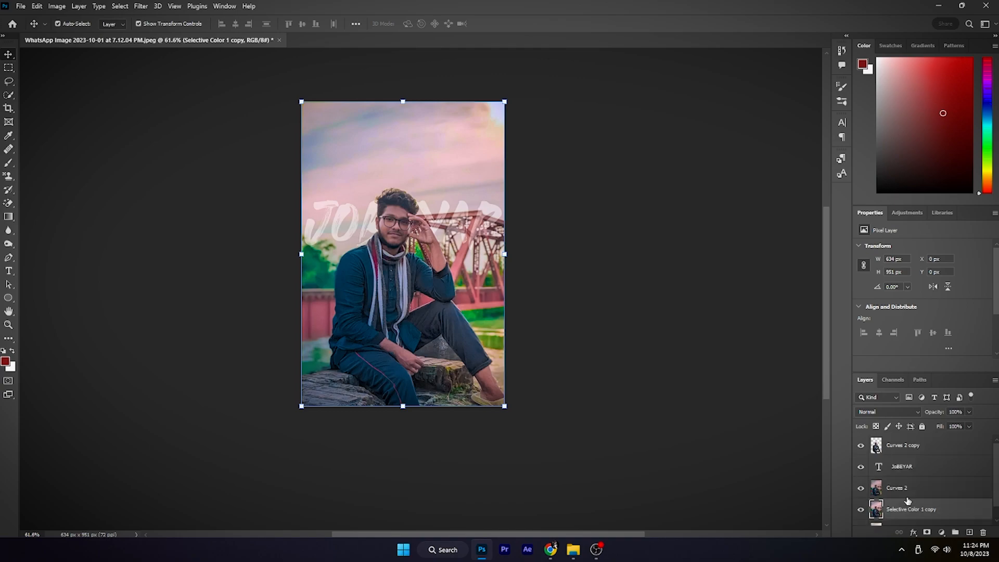
shift+click(896, 447)
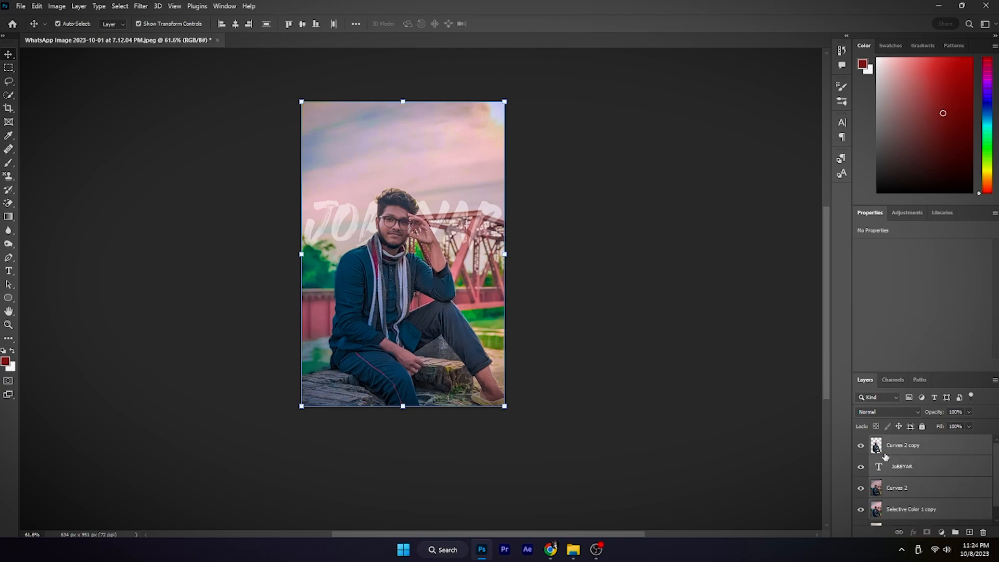
key(ctrl+g)
Step: Compare the finished edit with the base photo by toggling the group's visibility
click(861, 441)
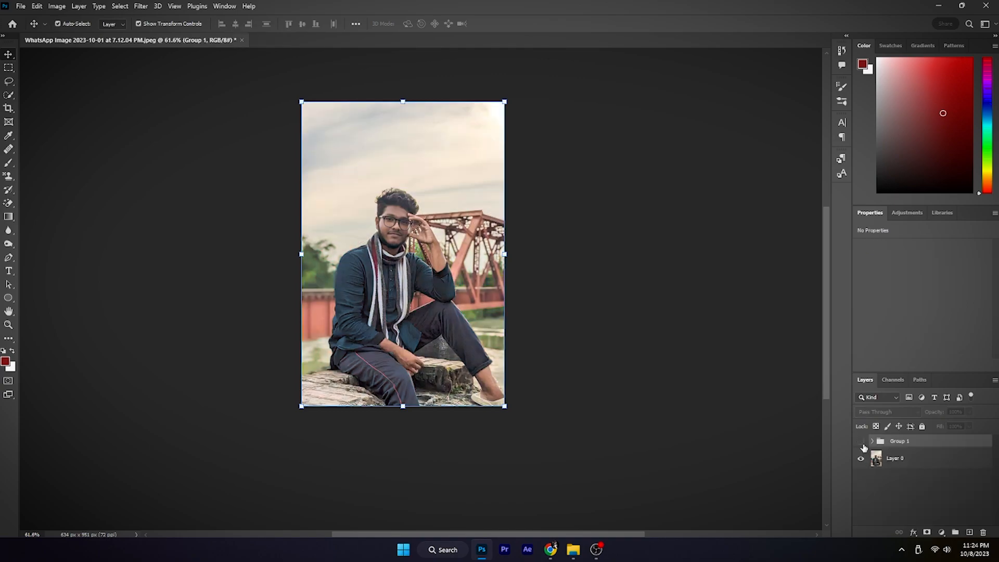
click(861, 441)
click(861, 441)
click(861, 441)
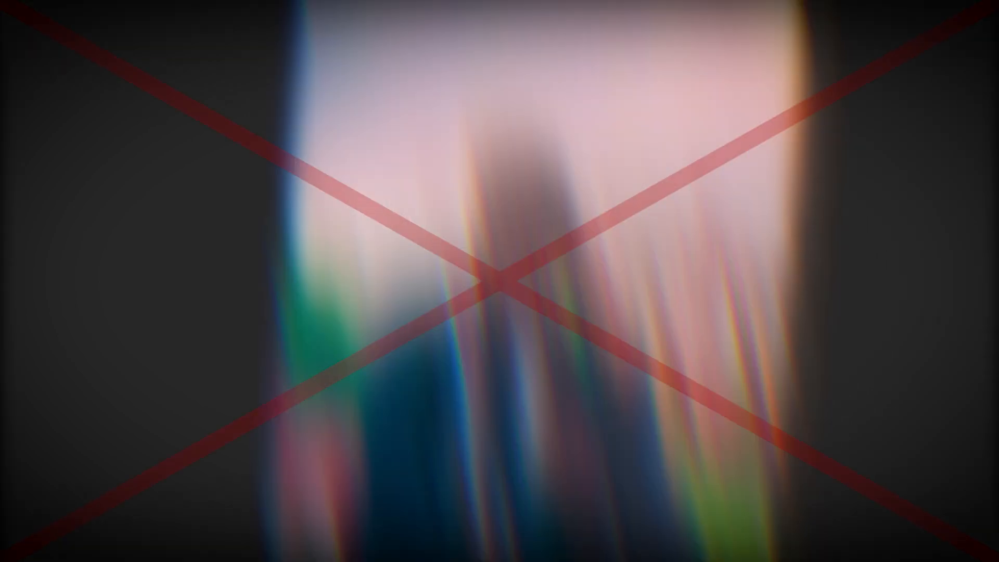